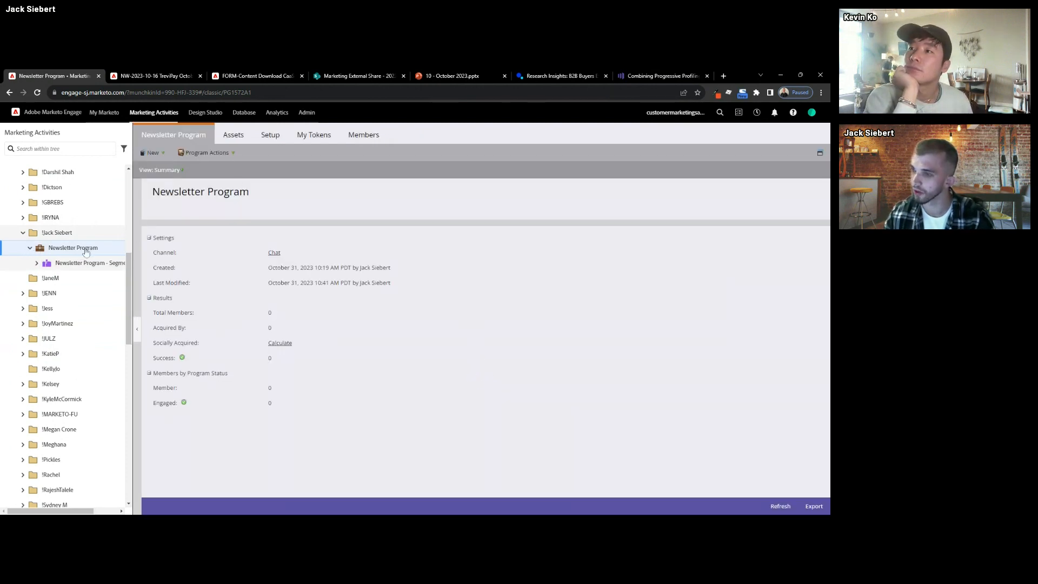
- Add a local text token named Main Story to the Newsletter Program with the value "KC MUG Goes Viral!"
click(35, 264)
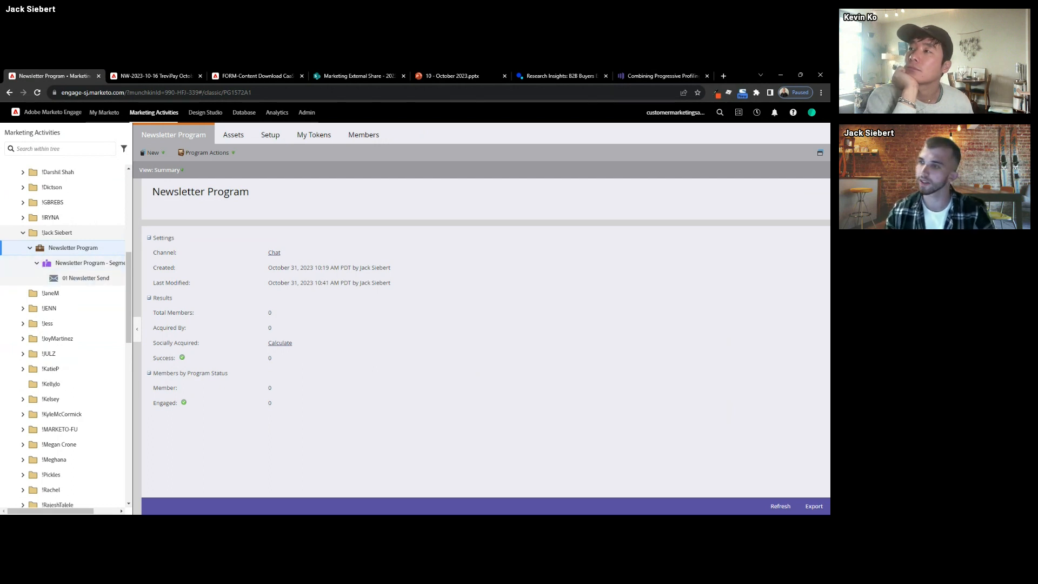
click(314, 136)
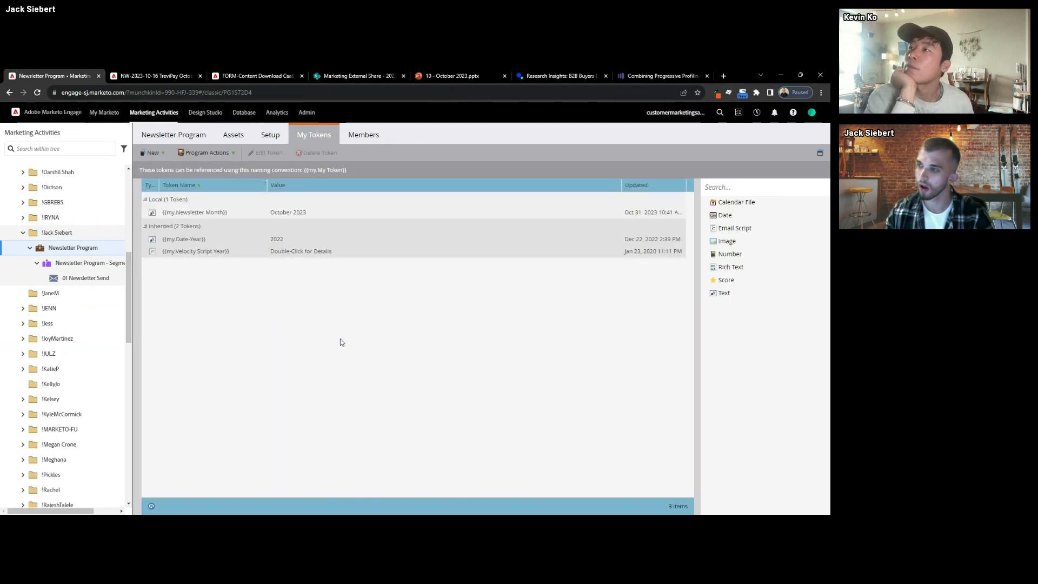
click(208, 215)
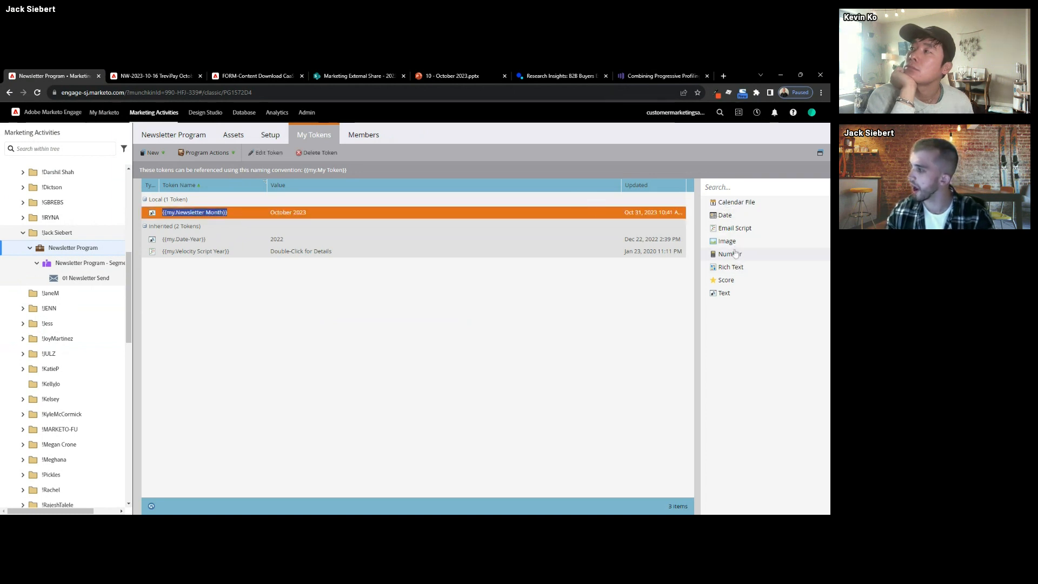
drag(725, 292, 322, 209)
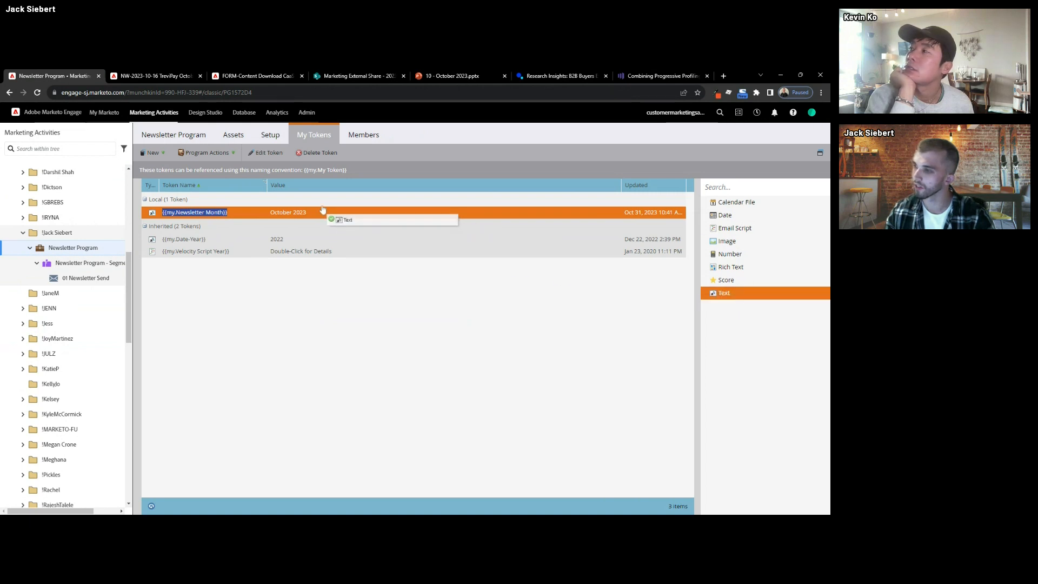
drag(323, 210, 322, 210)
text(Main Story)
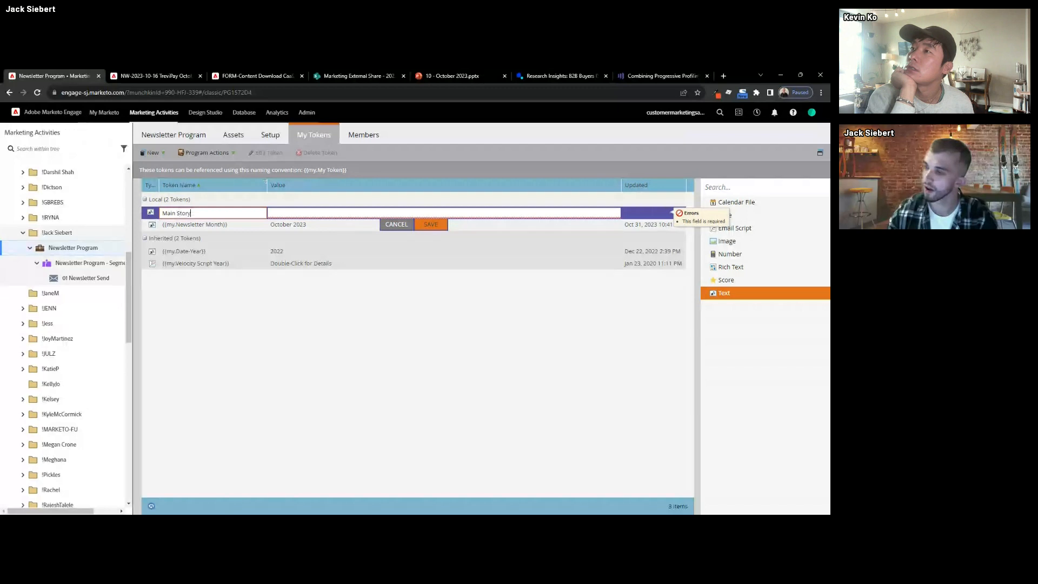
key(Tab)
text(KC)
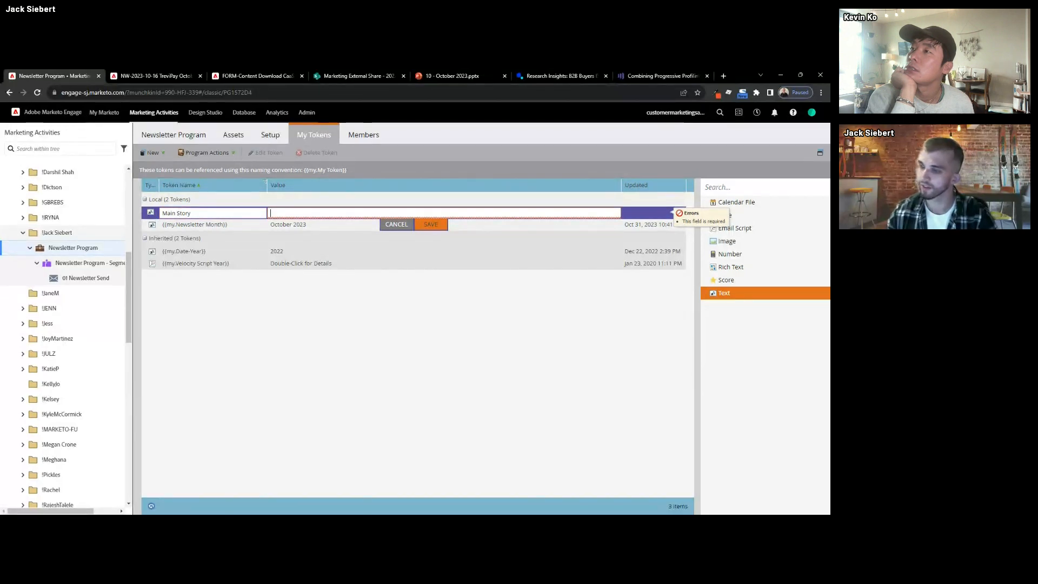
text( MUG Goes Virall)
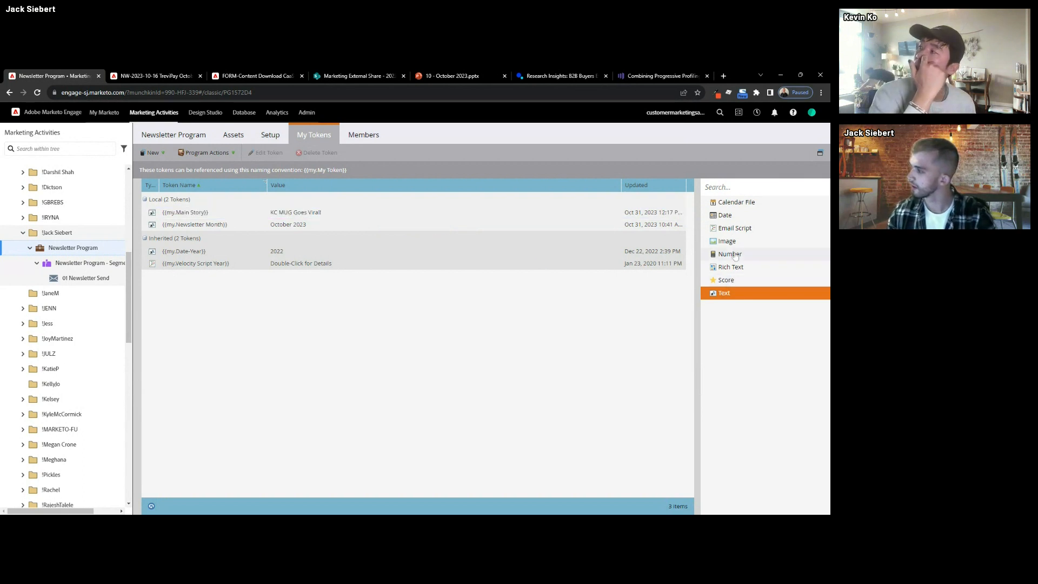
- Add a text token named Main Story Body Text with the value "Lorem Ipsum Dolor" and save it
drag(729, 296, 327, 204)
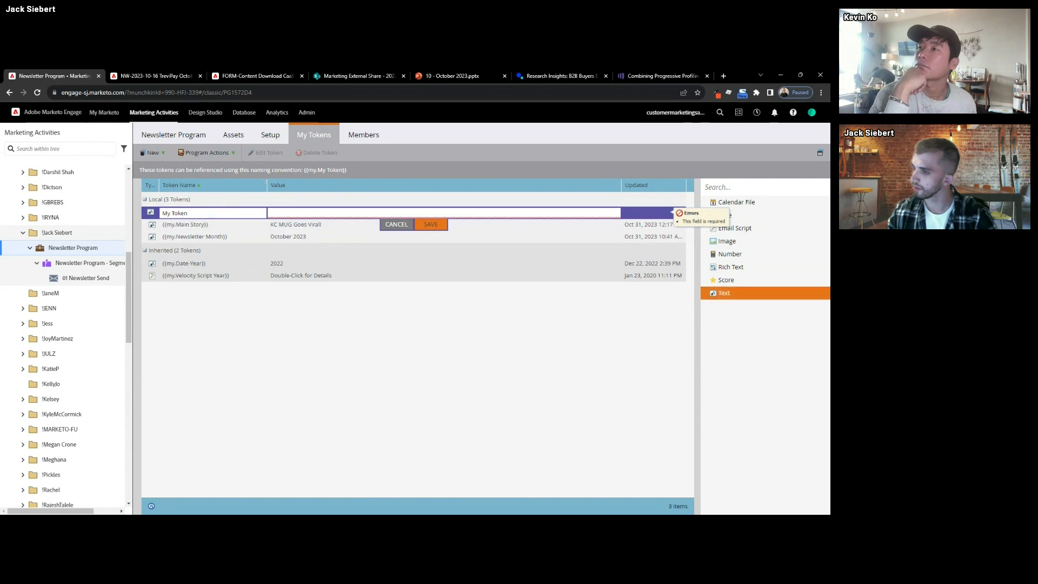
drag(212, 213, 155, 214)
text(Ma)
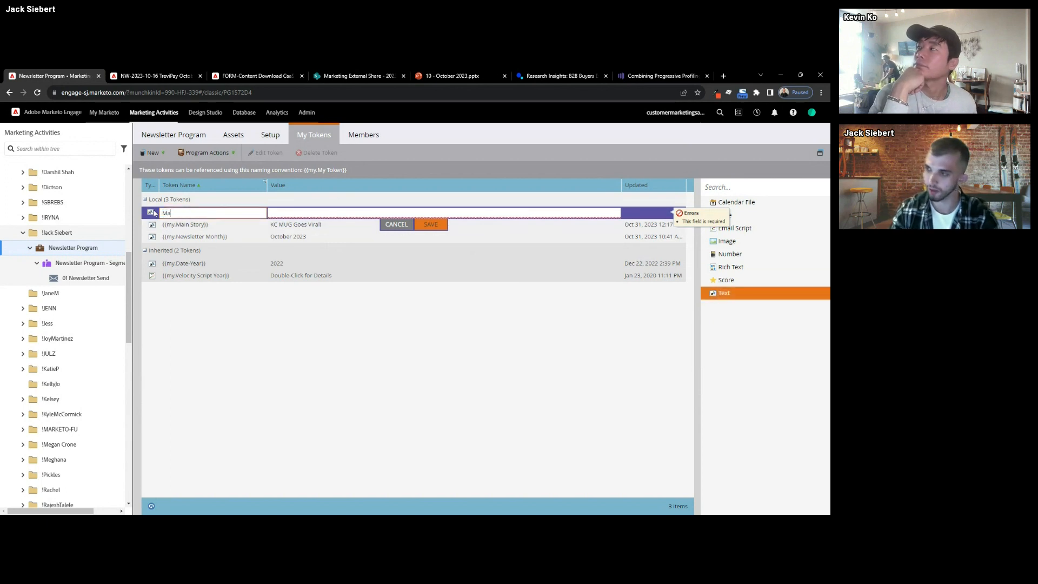
text(in Story B)
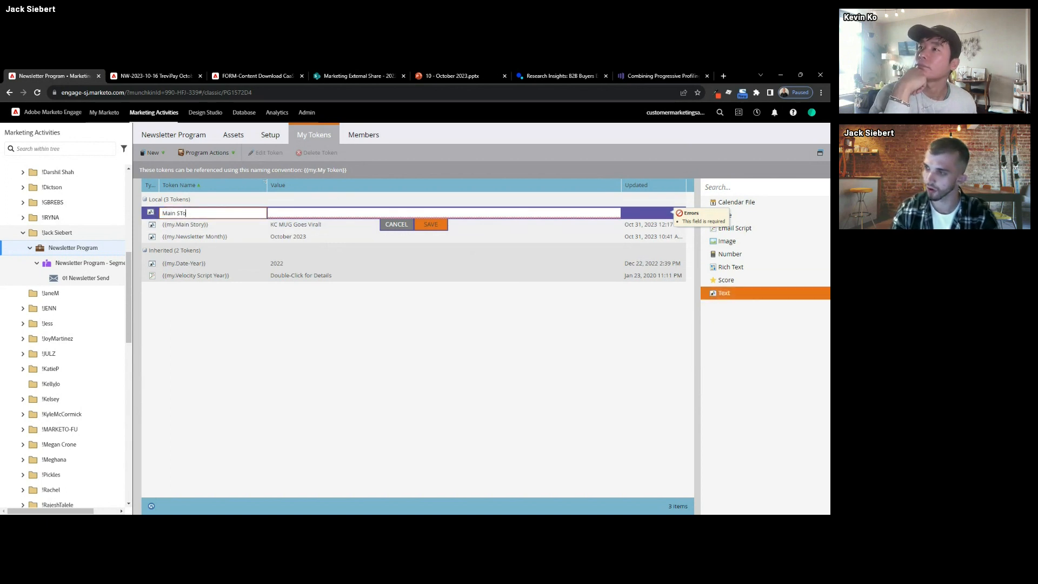
text(ody Text)
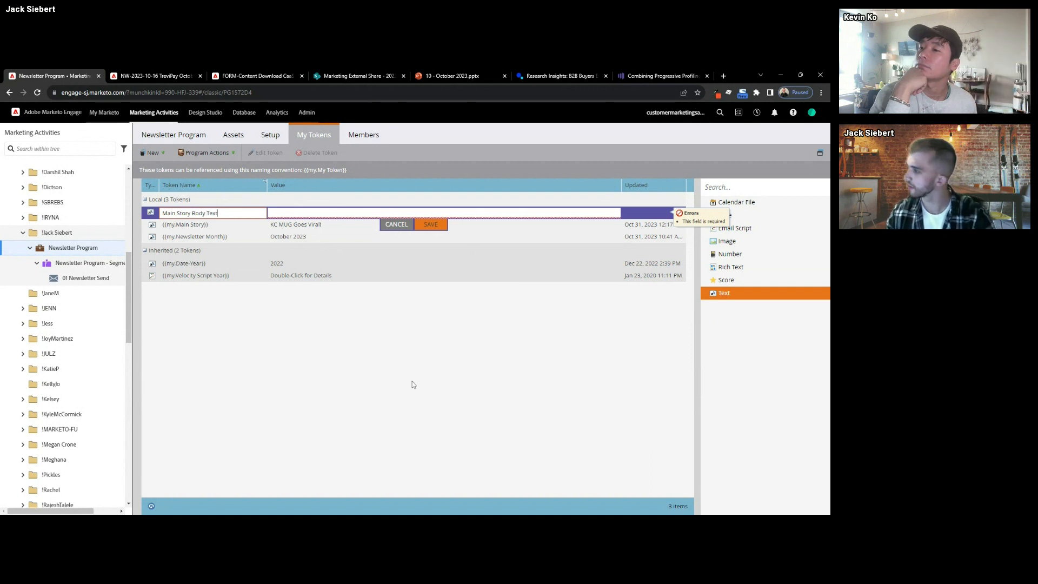
click(327, 213)
text(Lorem i)
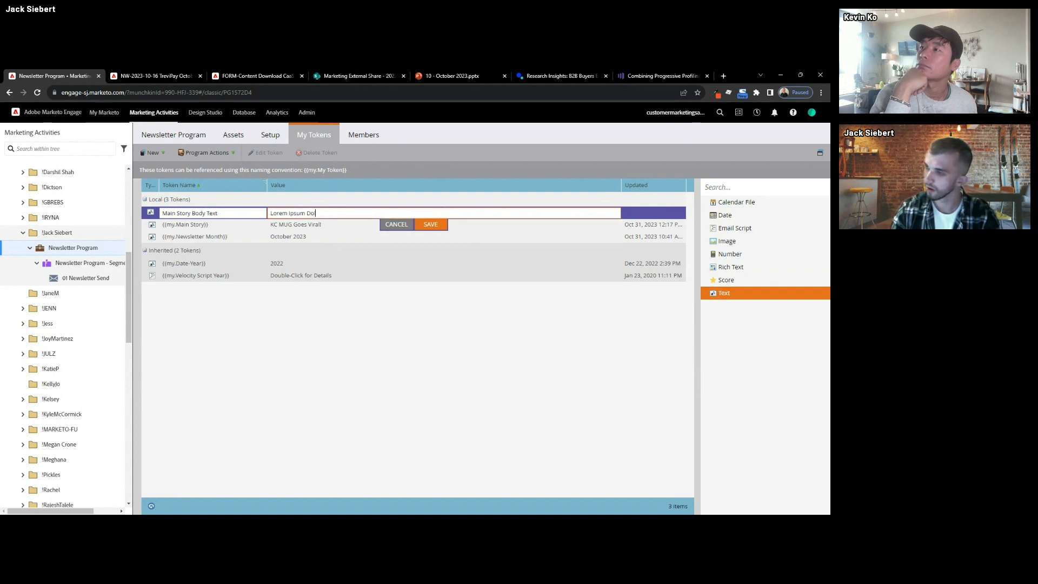
click(430, 225)
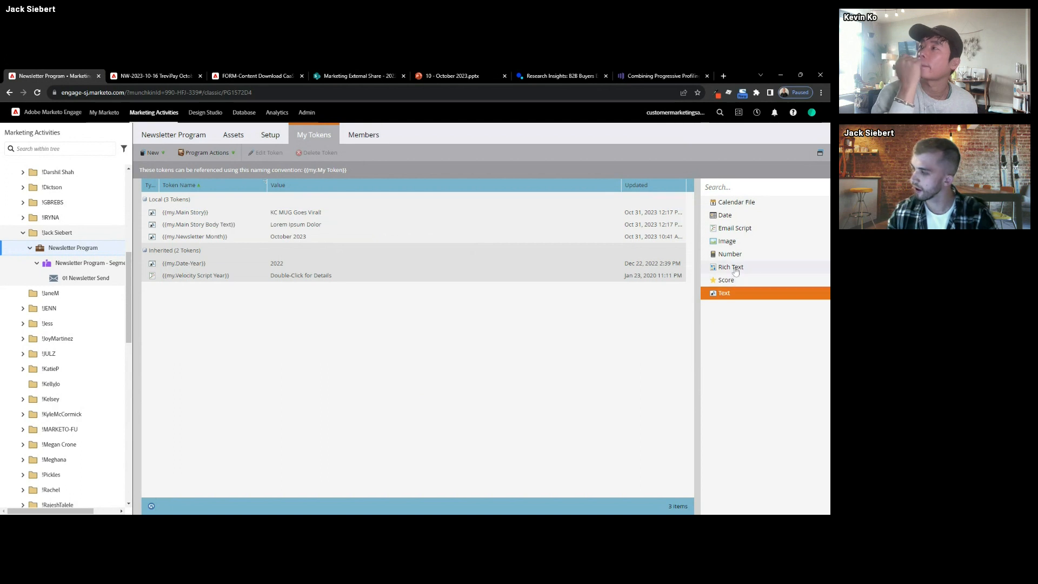
- Add a rich text token to the Newsletter Program and format its content as centred 16px Arial
drag(731, 267, 327, 212)
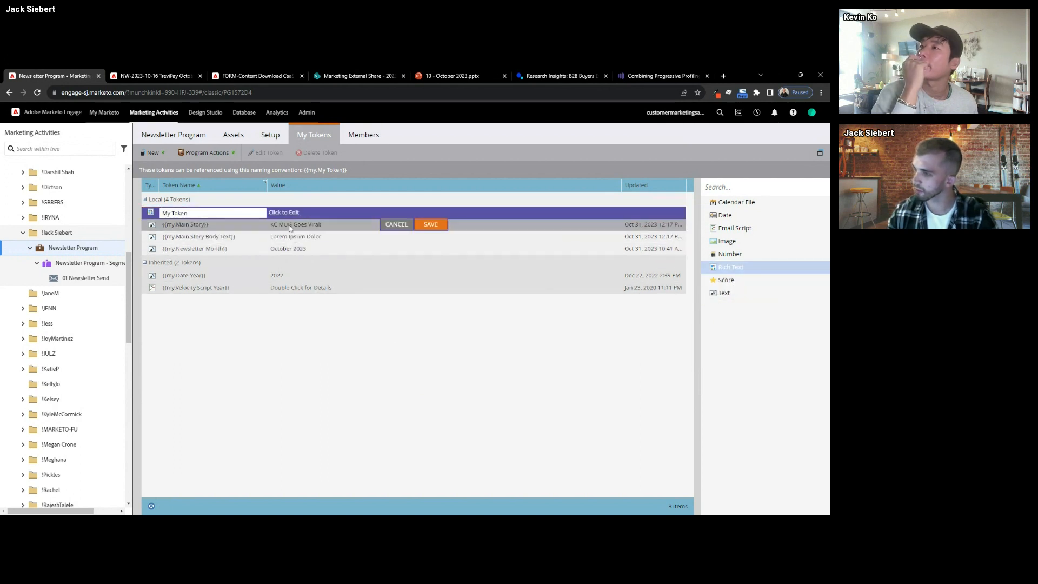
click(288, 213)
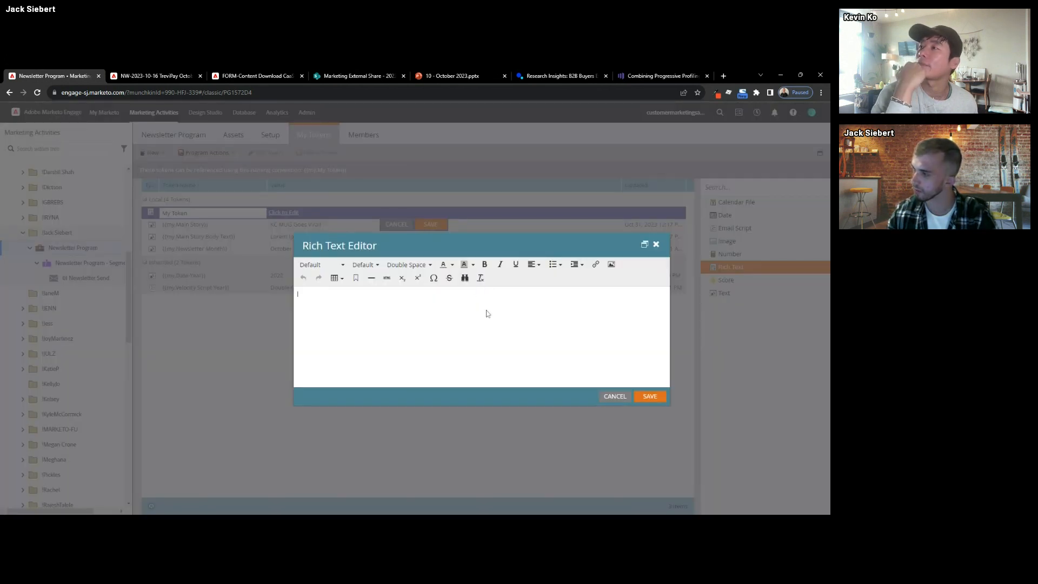
click(537, 266)
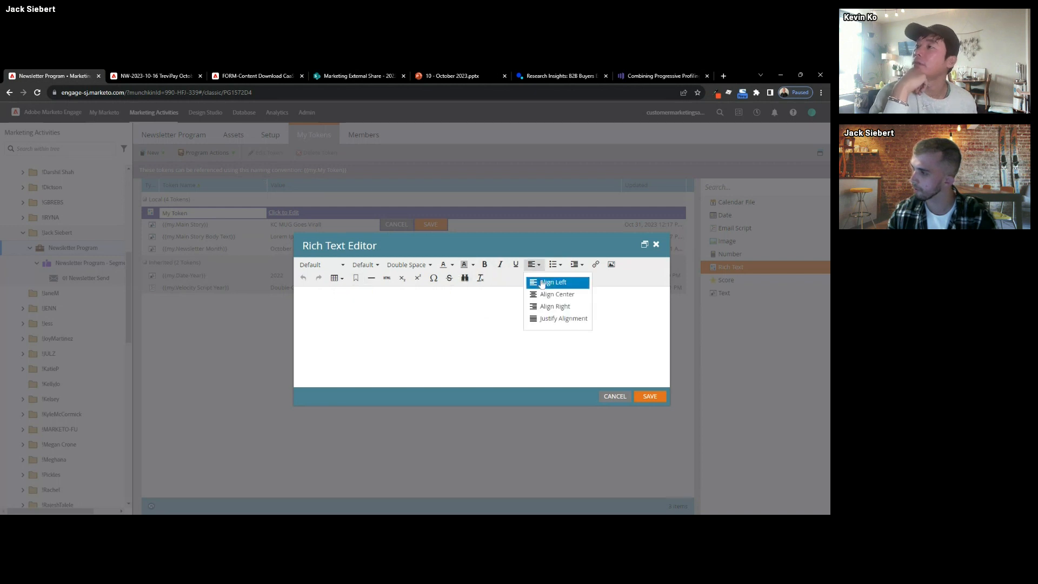
click(544, 296)
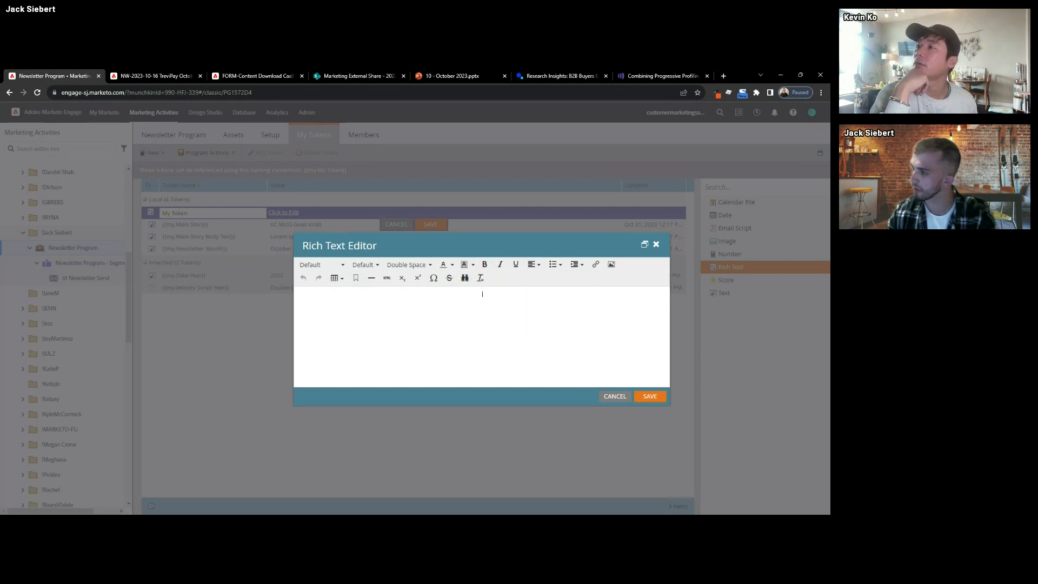
click(425, 265)
click(418, 267)
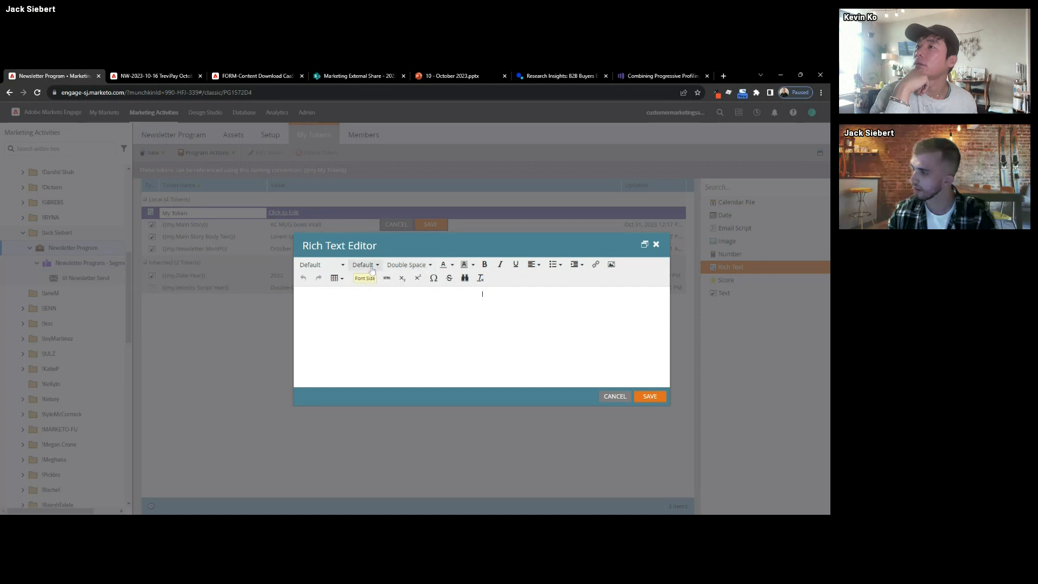
click(323, 265)
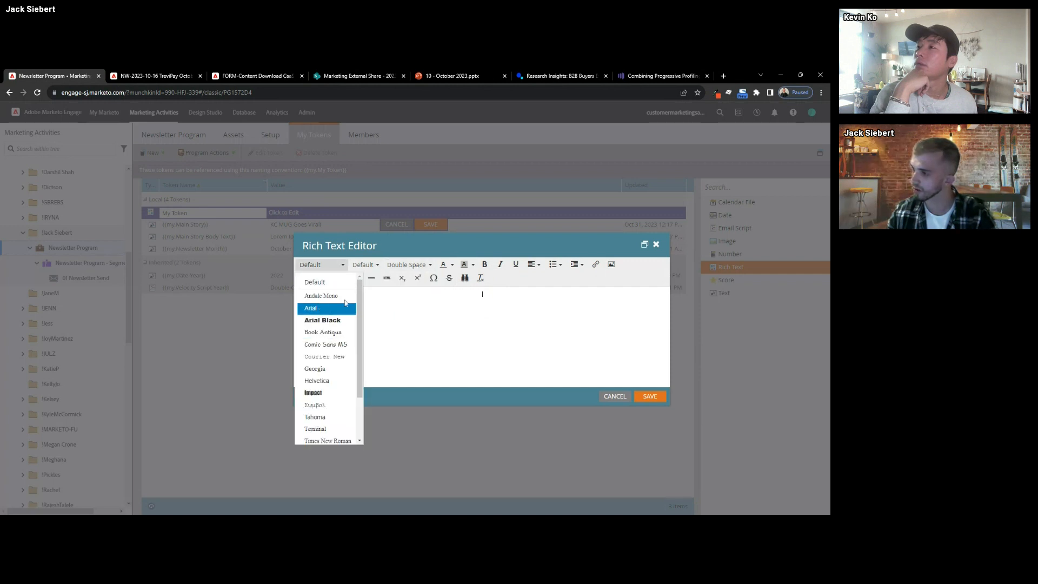
click(345, 303)
click(364, 265)
click(390, 368)
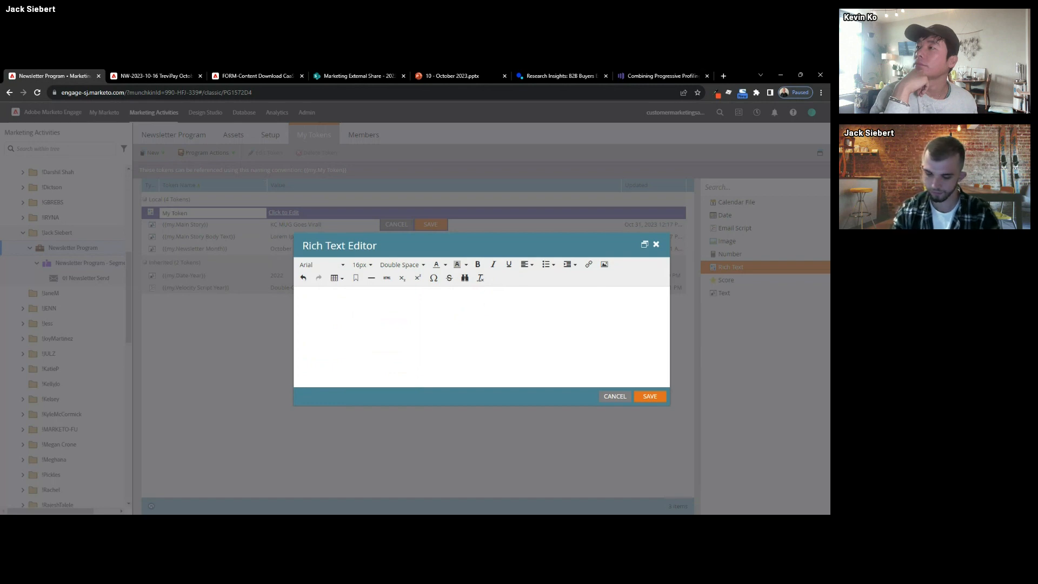
- Enter "Lorem Ipsum Dolor" as the rich text content with Dolor in bold, and save the token under its default name
text(em Ipsum DOlo=)
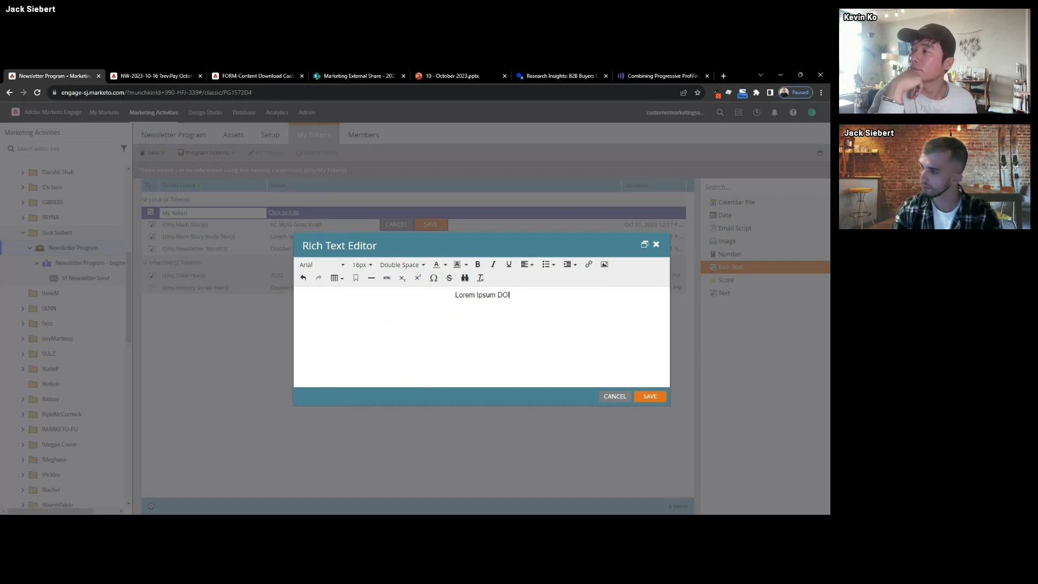
key(BackSpace)
key(BackSpace)
key(BackSpace)
key(BackSpace)
text(olor)
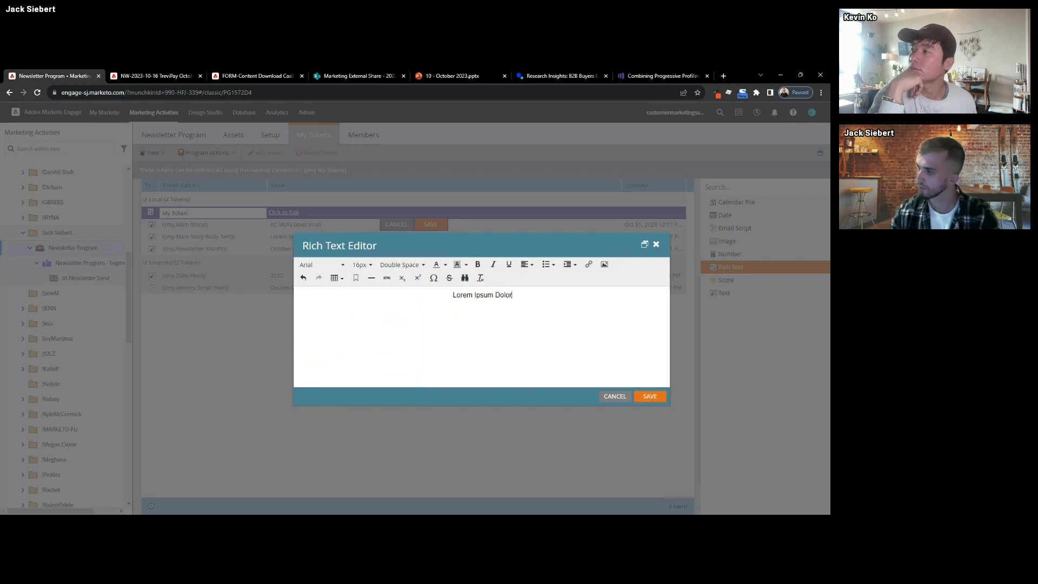
key(shift+Left)
key(ctrl+b)
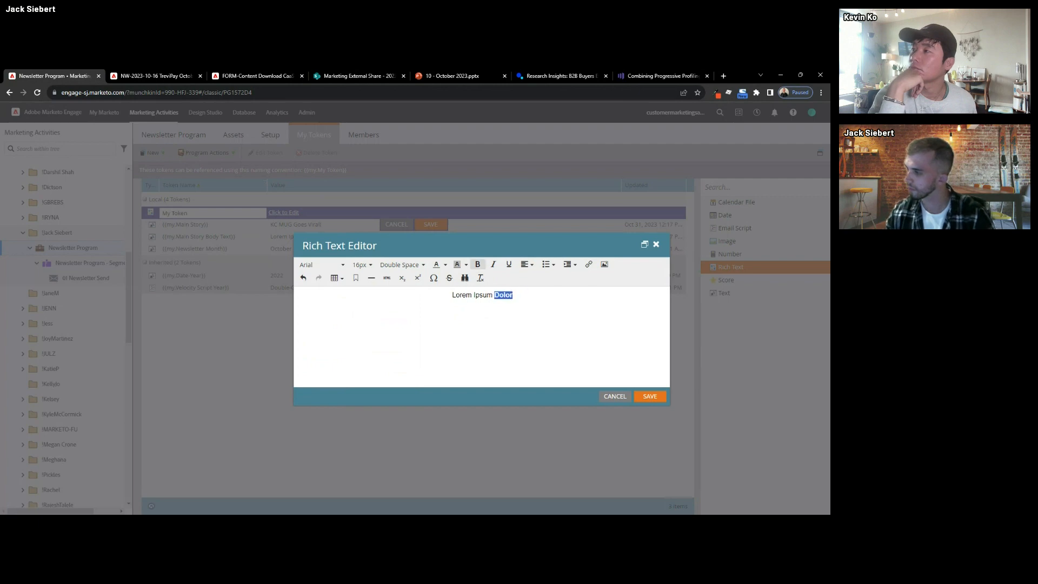
click(645, 393)
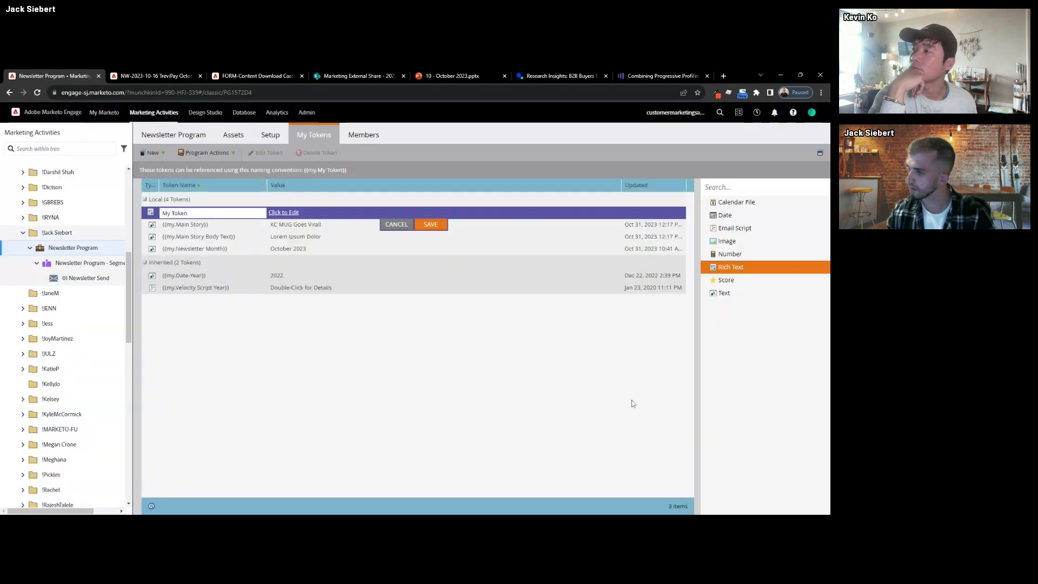
click(432, 225)
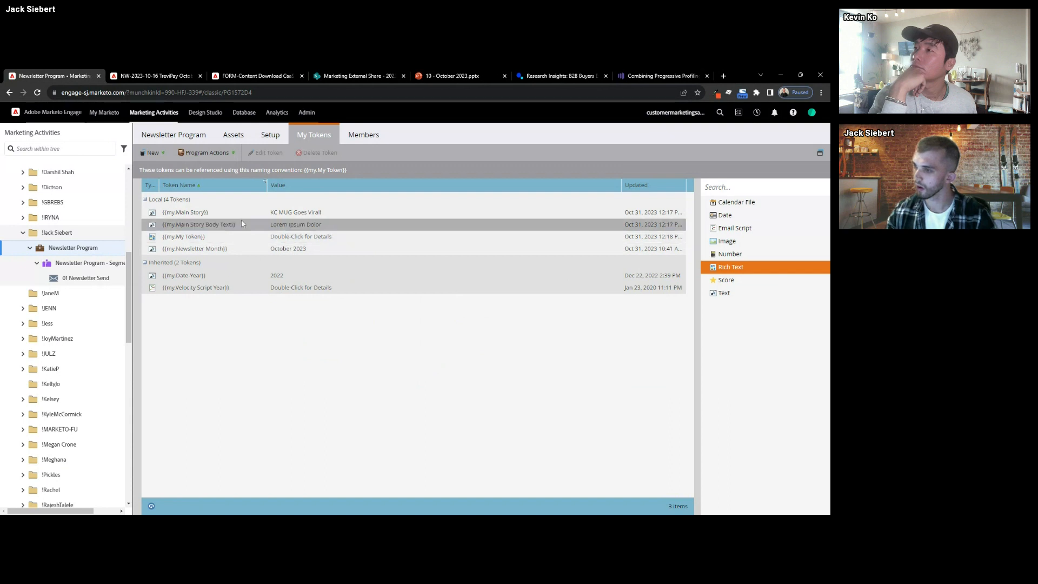
- Check the inherited tokens of the nested Newsletter Program - Segment 1 email program
click(78, 263)
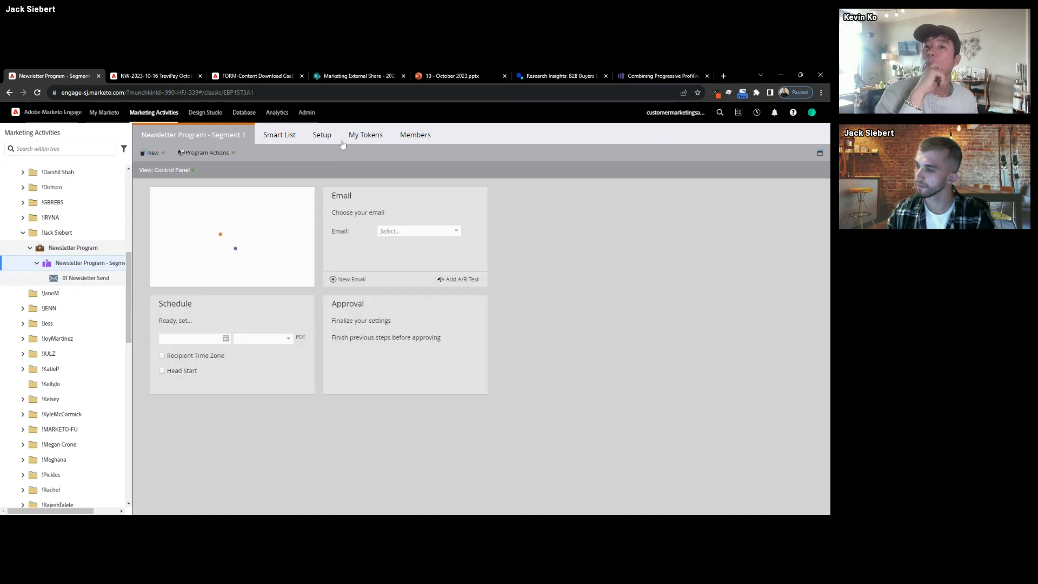
click(363, 136)
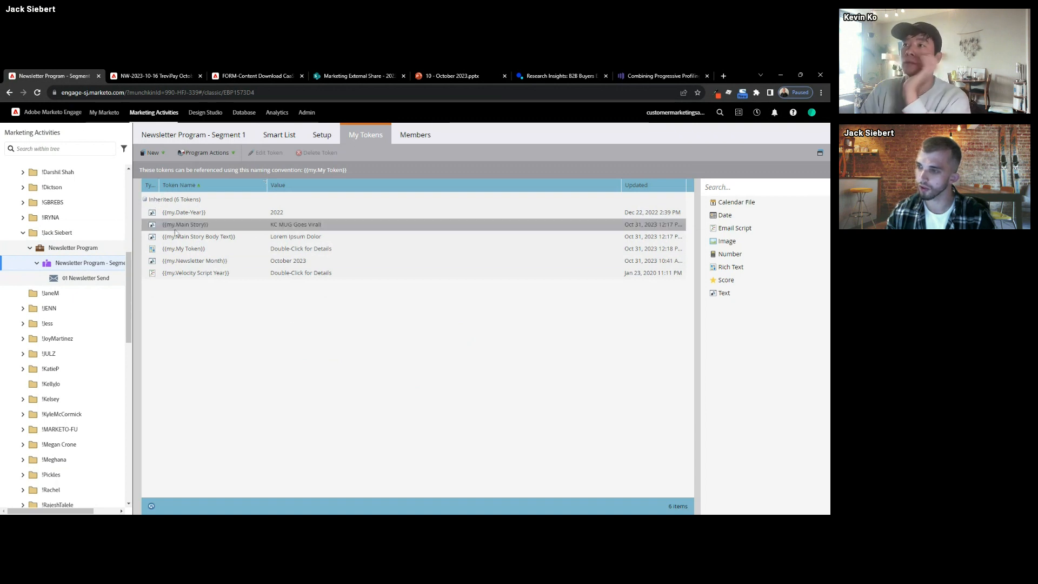
click(36, 264)
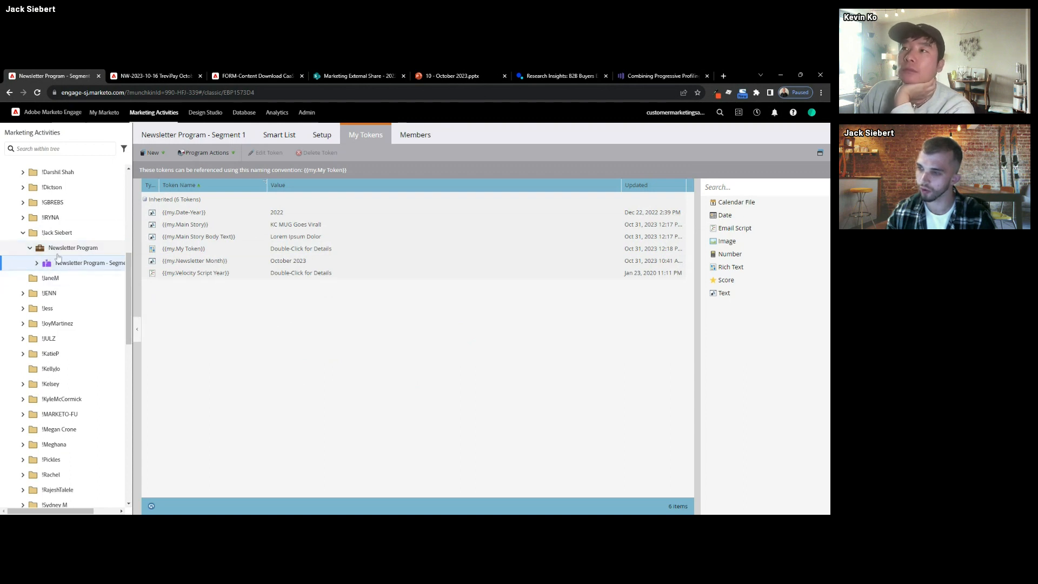
right_click(51, 249)
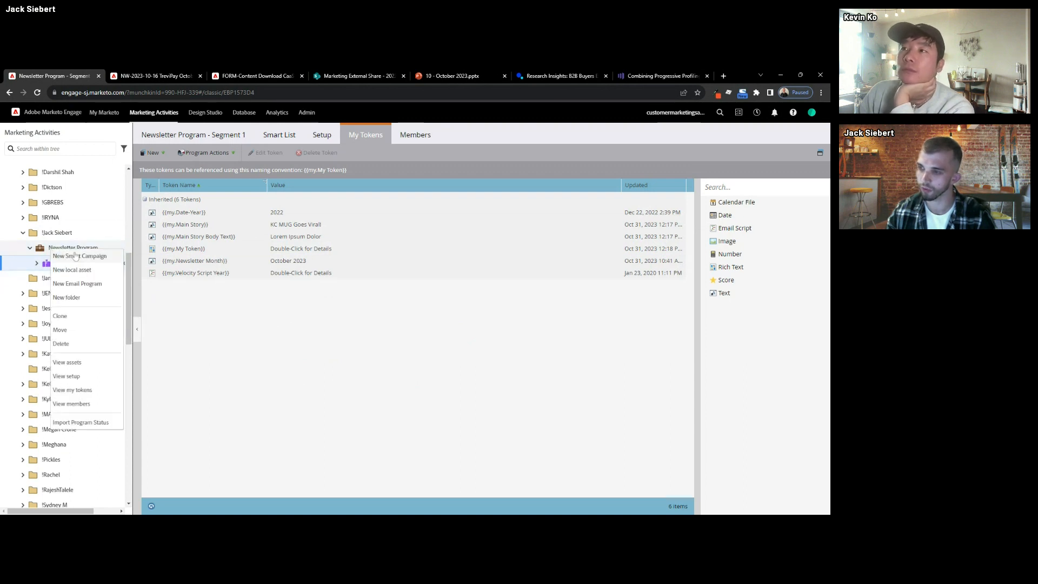
click(75, 287)
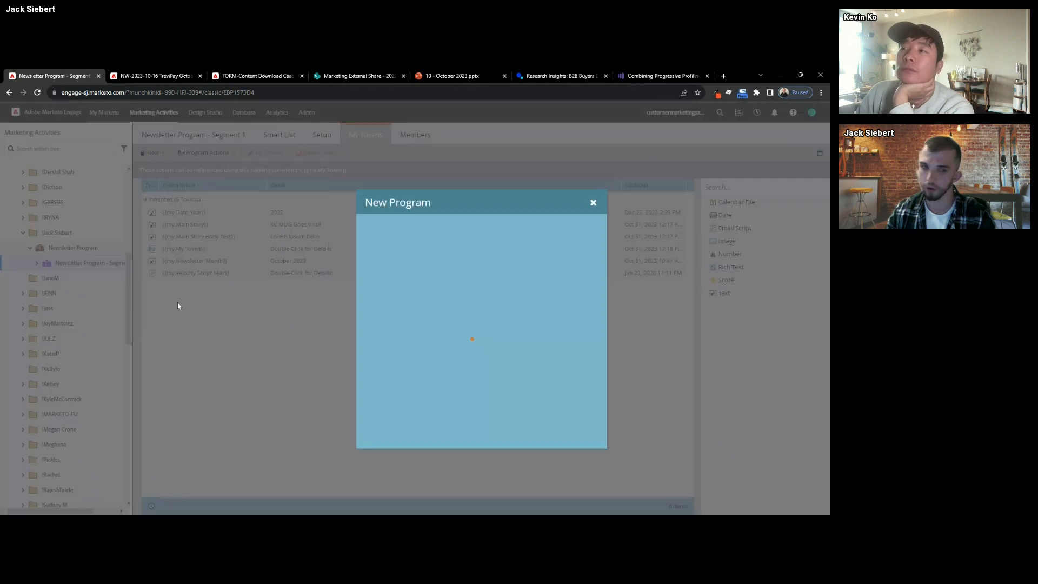
click(593, 203)
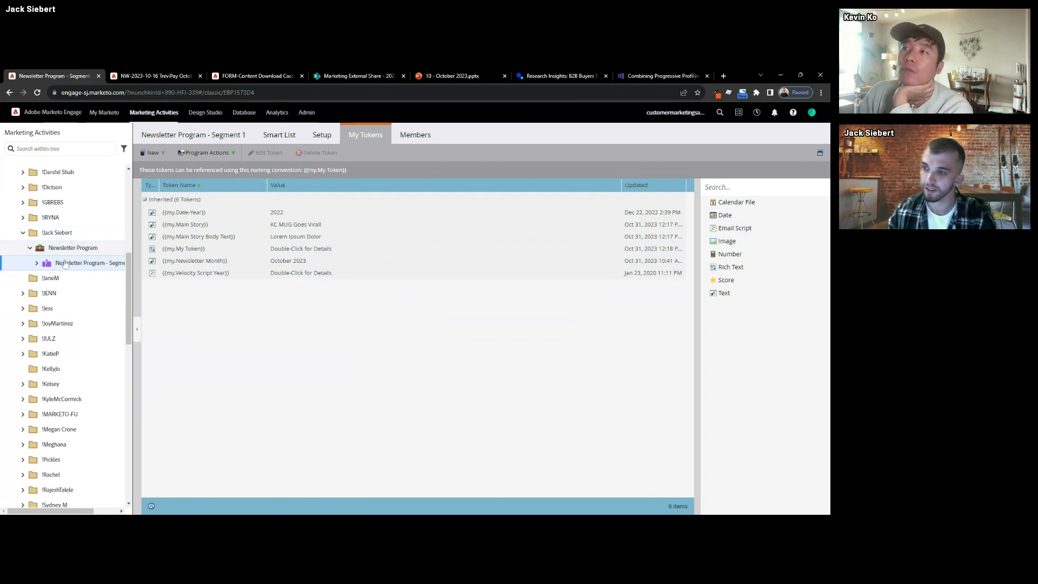
- Add a local text token named Segmented Story with the value "October Halloween Event Goes Great!" to Newsletter Program - Segment 1 and save it
mouse_move(67, 265)
mouse_down()
mouse_move(46, 242)
mouse_move(58, 254)
mouse_up()
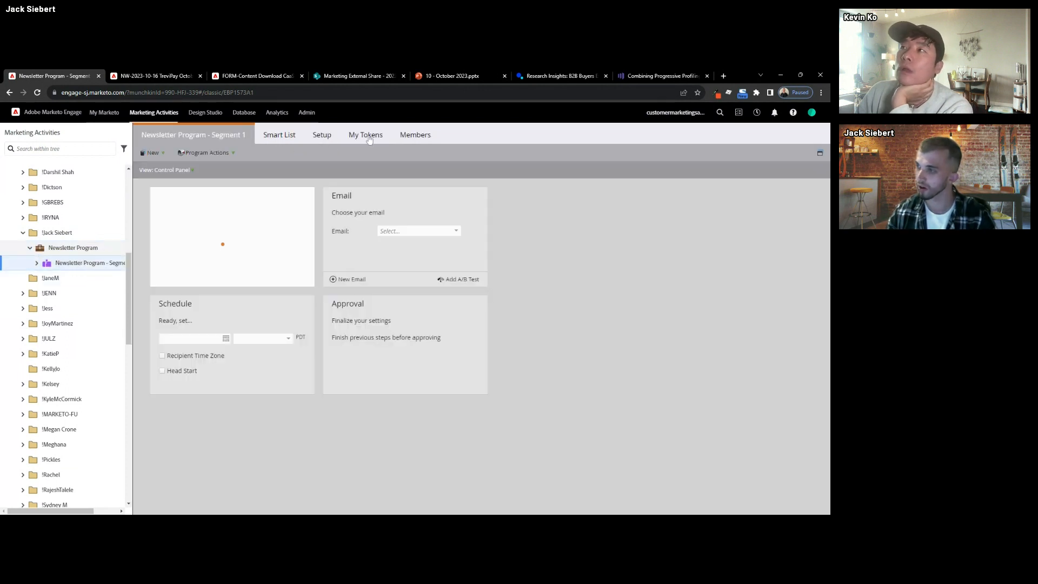
click(367, 139)
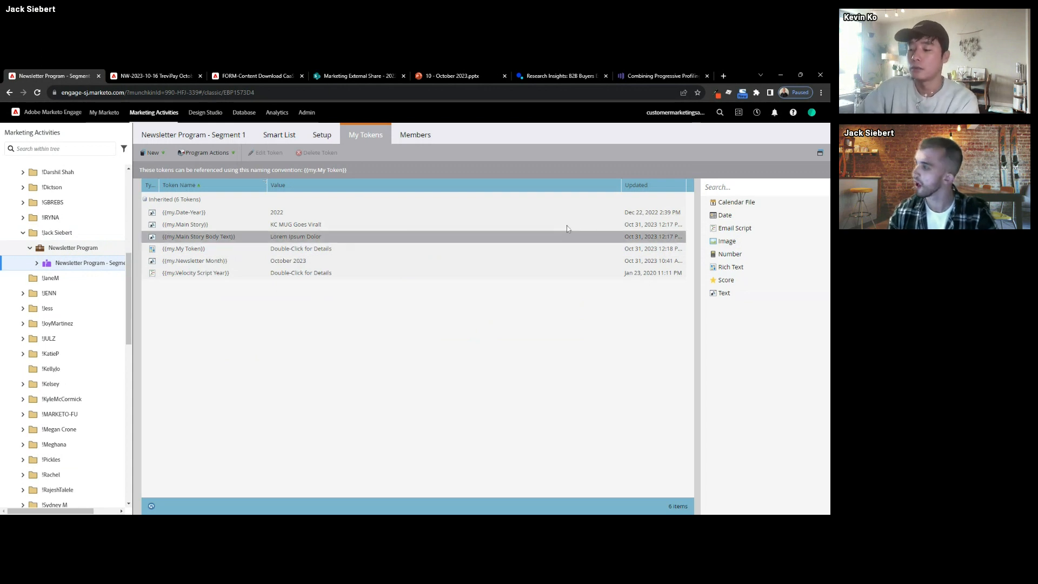
drag(726, 299, 243, 326)
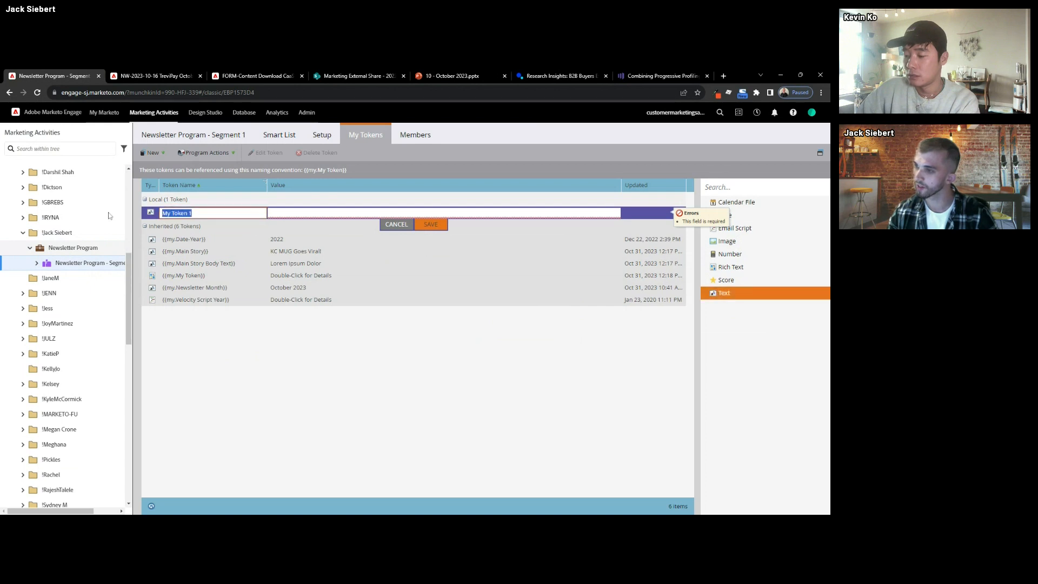
text(Segmented Story)
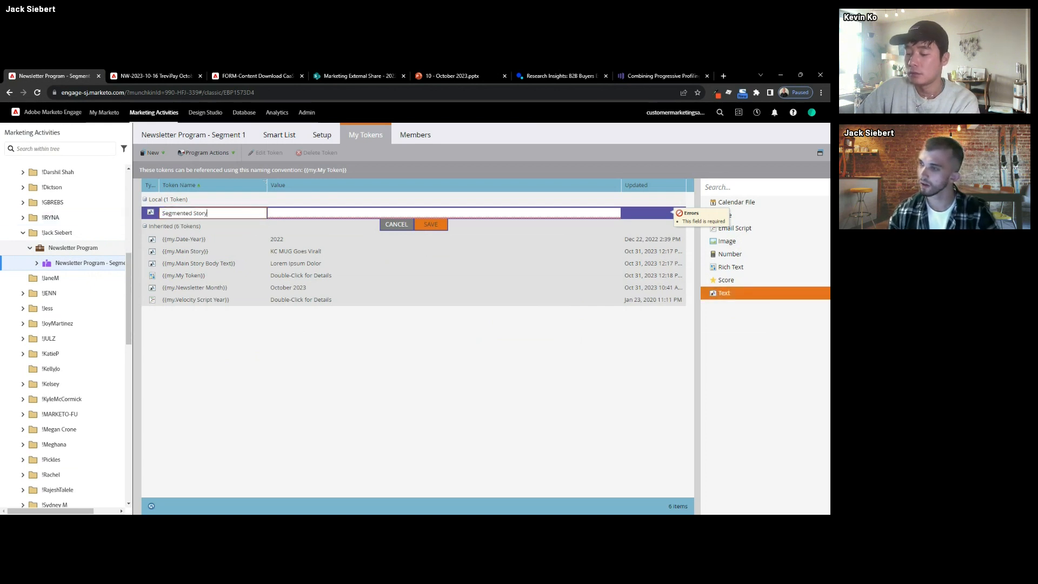
click(272, 213)
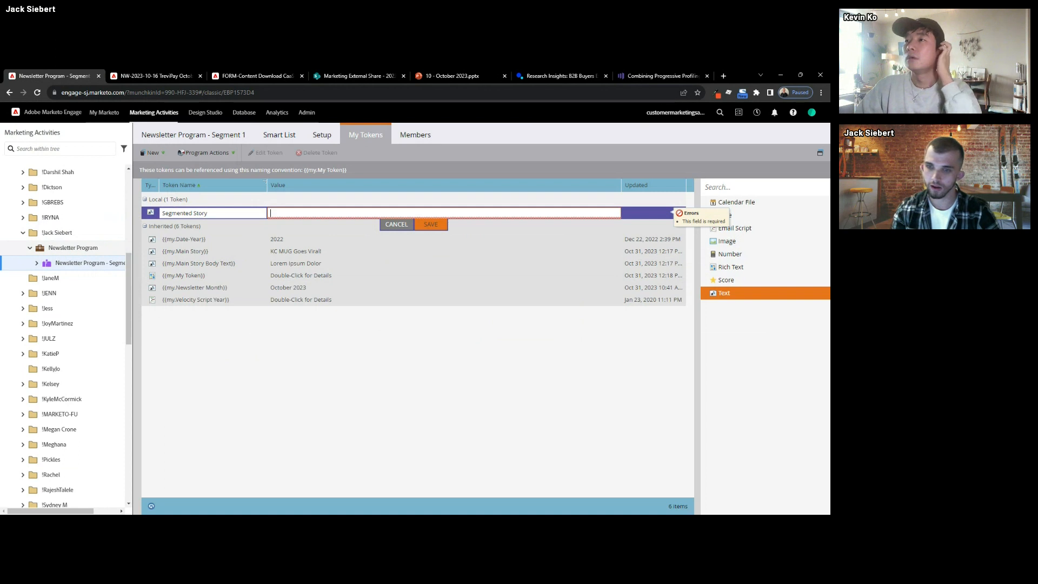
text(October Halloween Event Goes Great!)
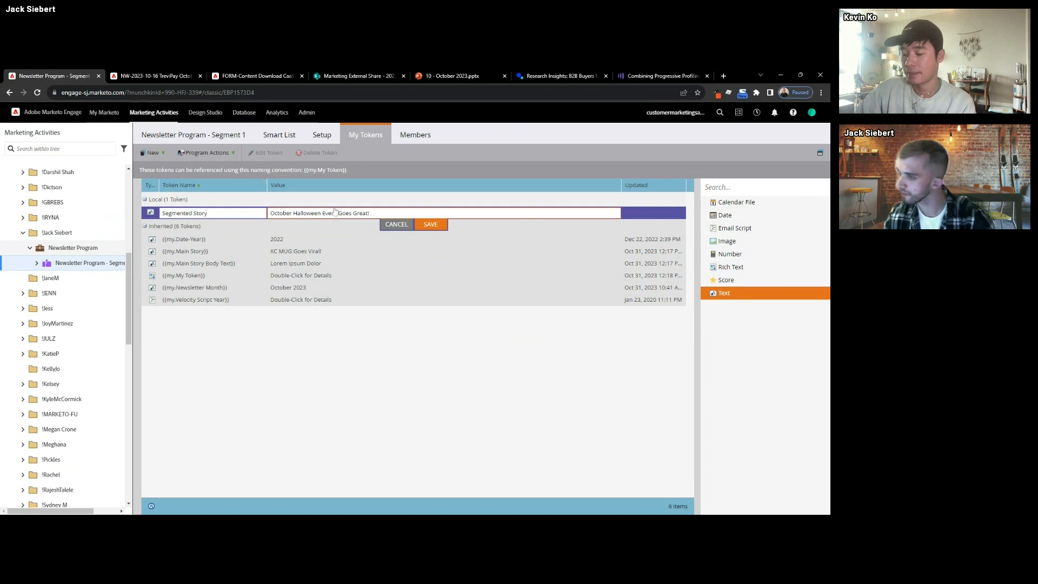
click(430, 225)
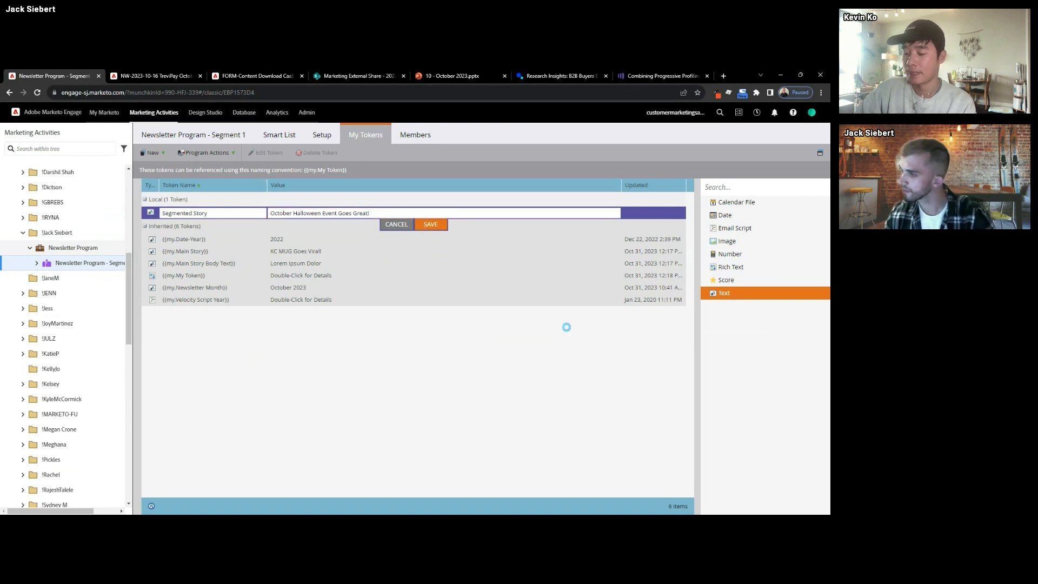
- Add a local text token named Segmented Story Body Text with a placeholder string of repeated "a" characters and save it
drag(743, 298, 303, 217)
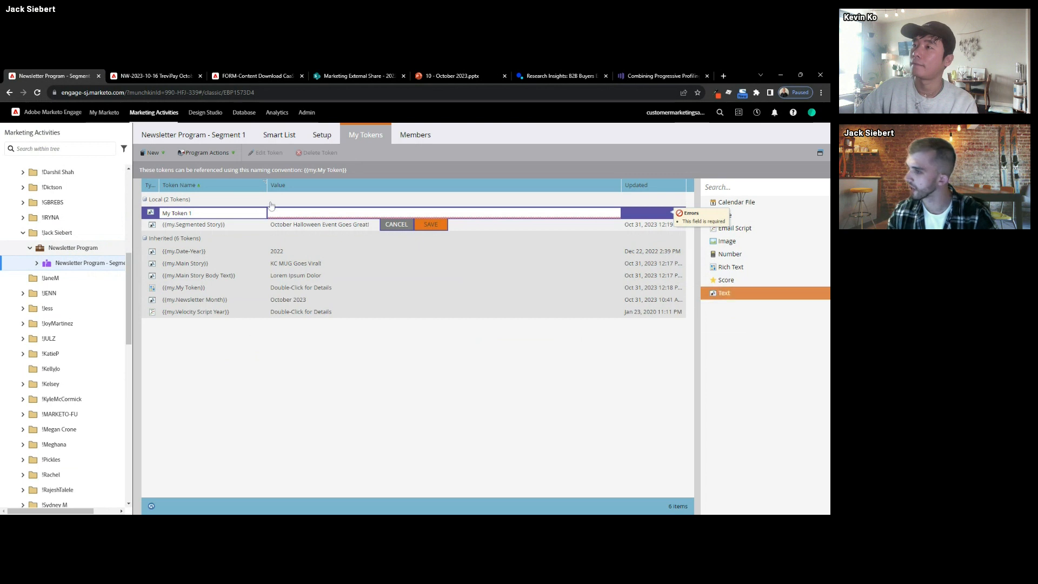
drag(199, 213, 153, 218)
text(Segmented S)
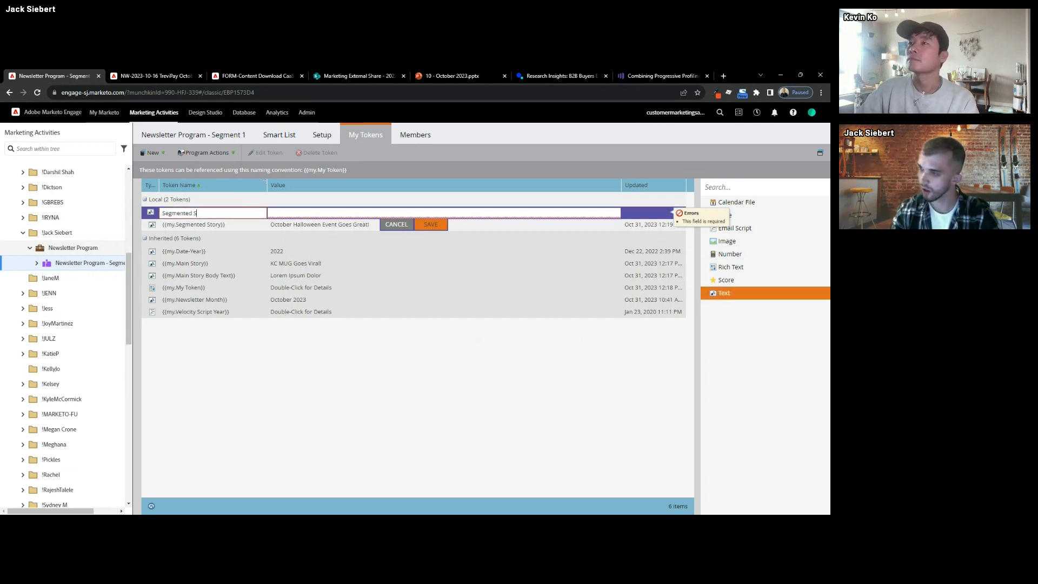
text(top)
key(BackSpace)
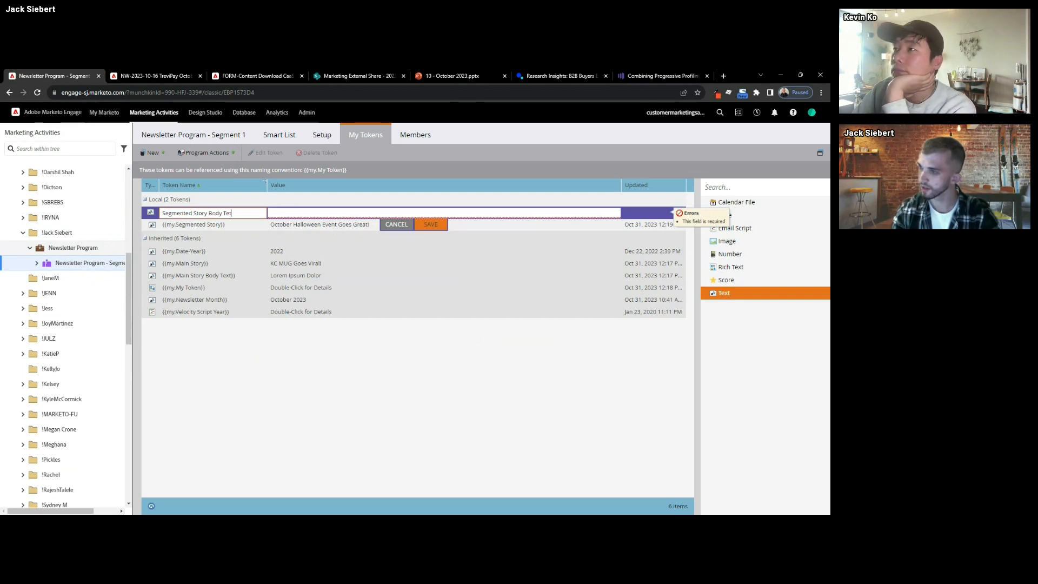
text(aaaaaaaaaaaaaaaaaaaaaaaaaaaaaaaaaaaaaaa)
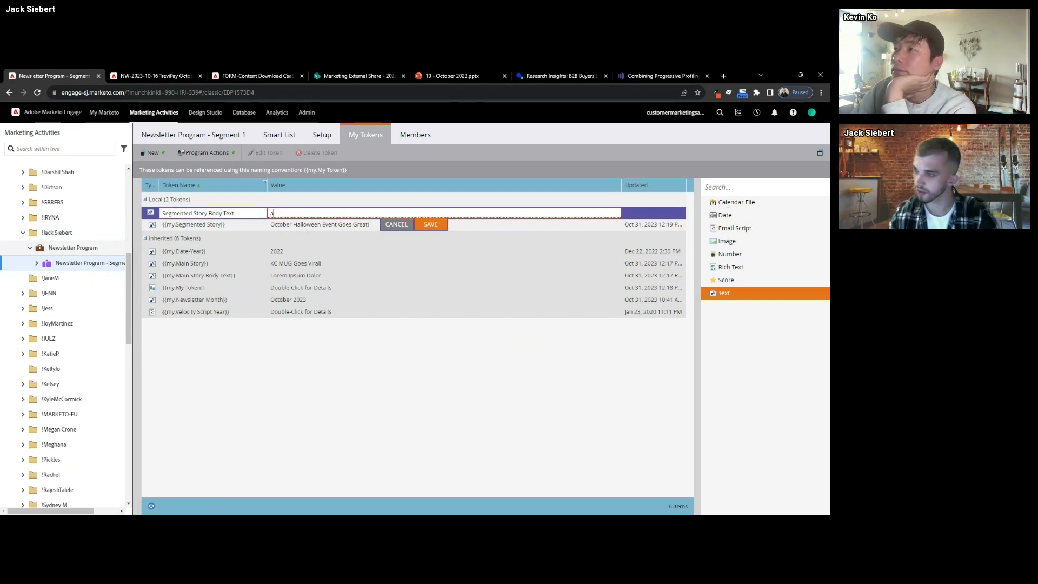
click(431, 225)
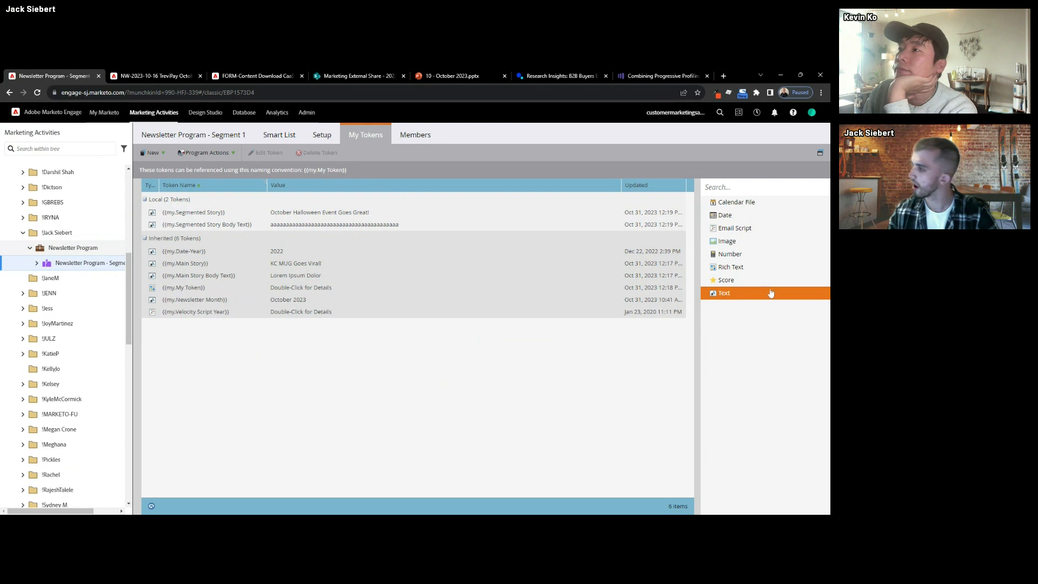
- Add a local rich text token containing a row of "a" characters with the latter part in red, and save it under its default name
drag(731, 267, 324, 217)
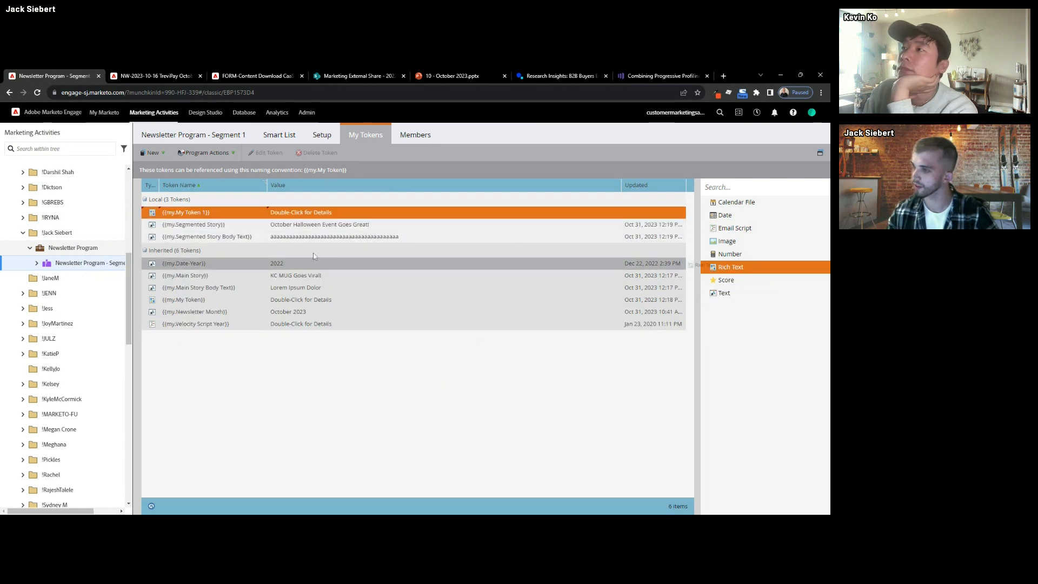
click(292, 212)
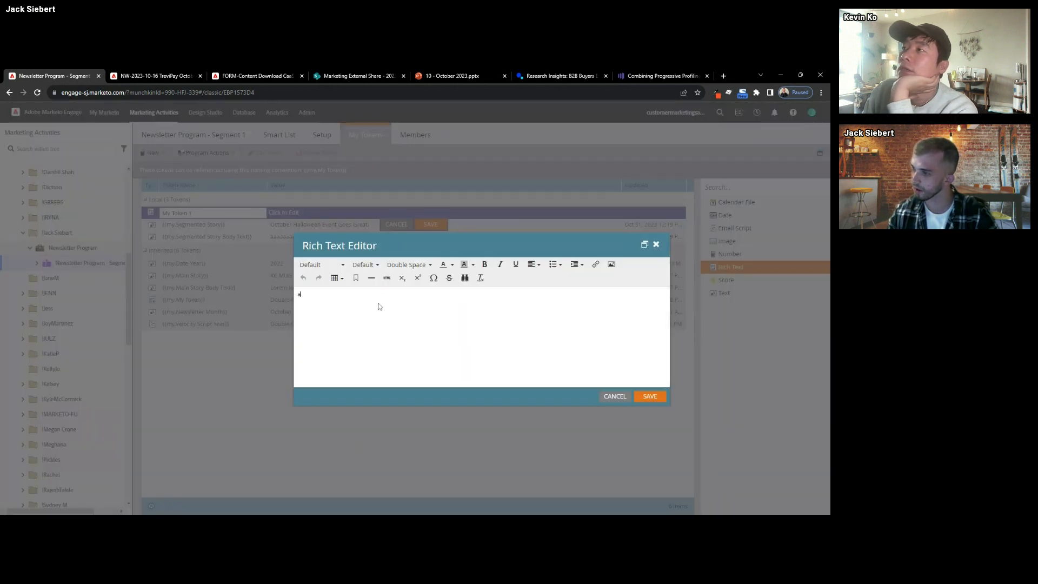
text(aaaaaaaaaaaaaaaaaaaaaaaaaaaaaaaaaaaaaaaaaaaaaa)
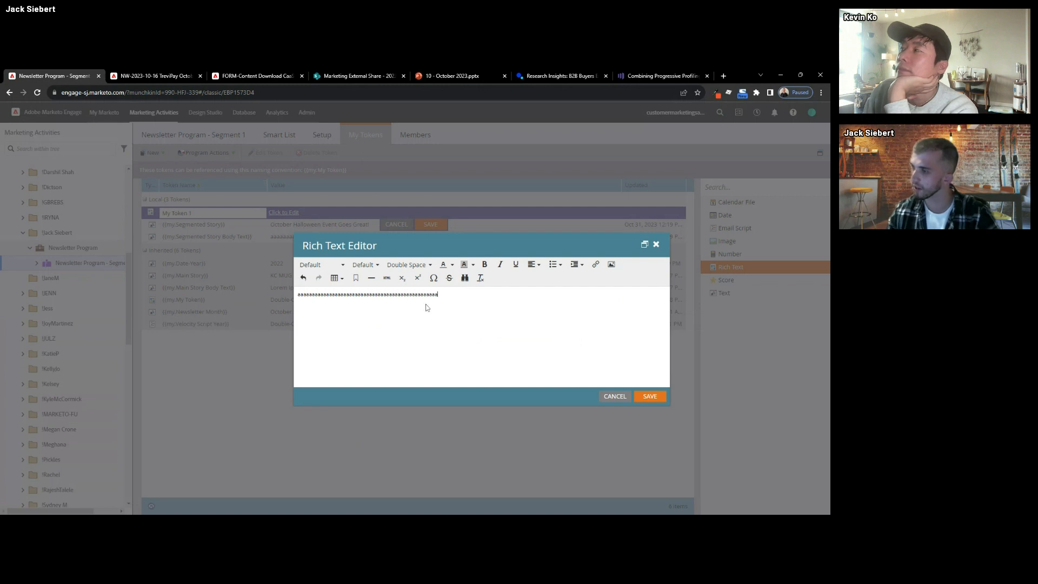
drag(438, 295, 346, 296)
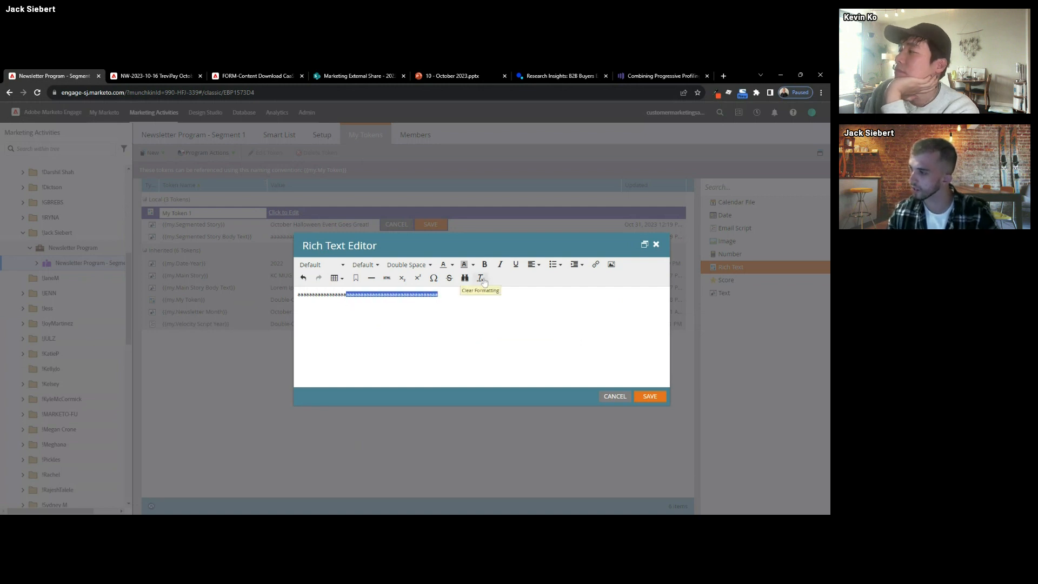
click(453, 265)
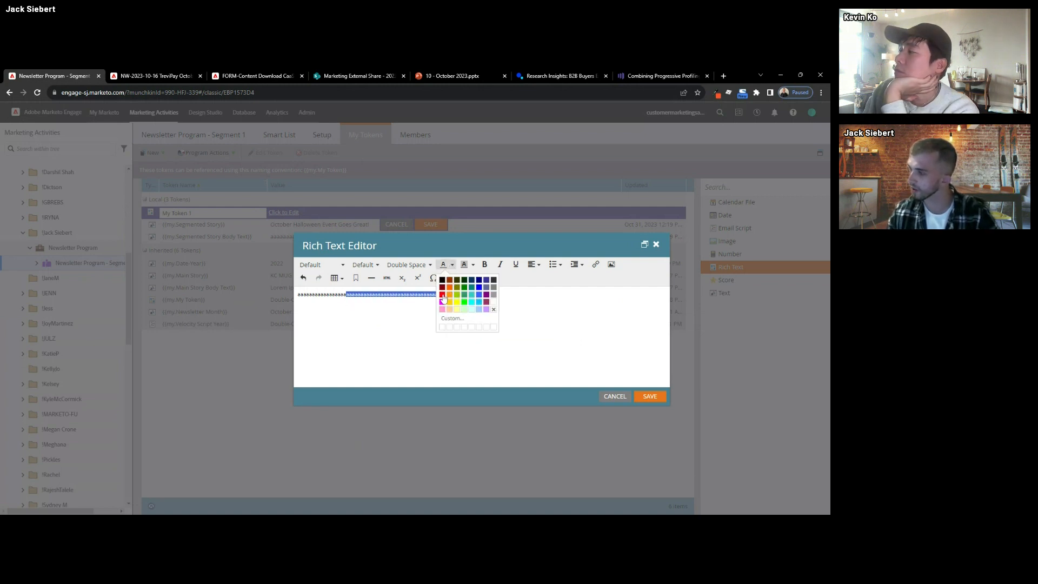
click(442, 295)
click(651, 398)
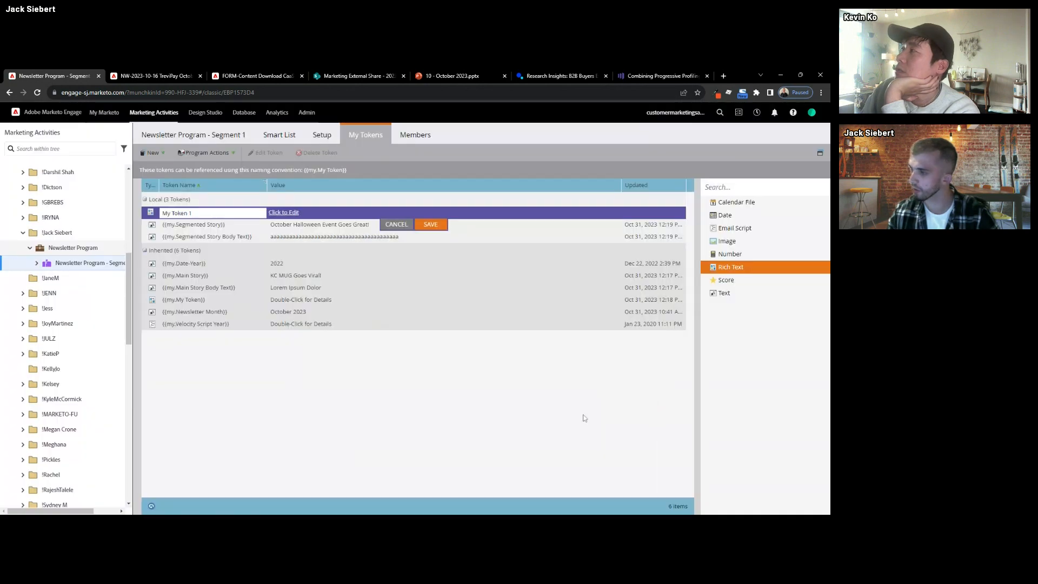
click(436, 226)
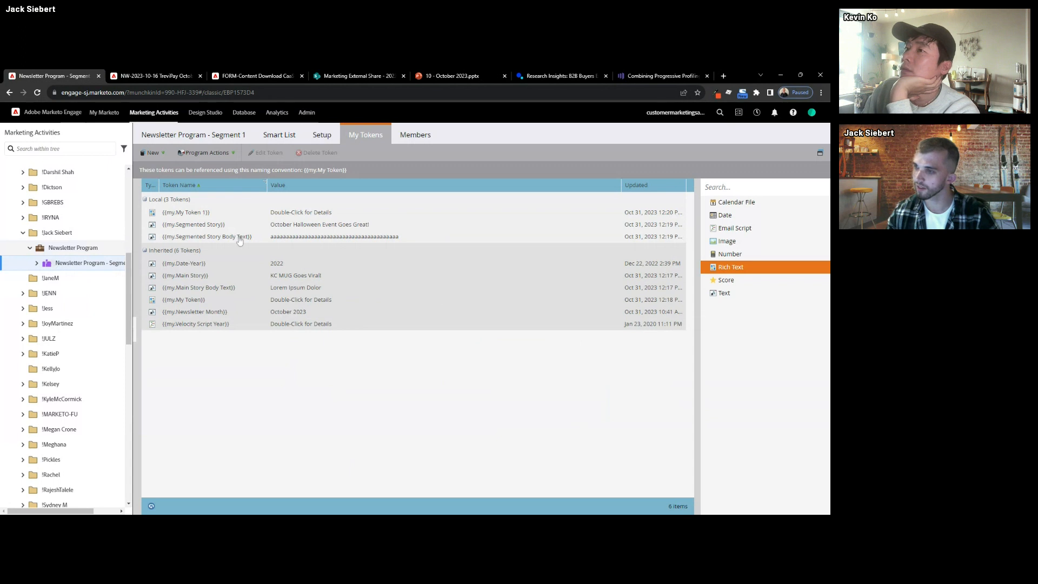
- Open the 01 Newsletter Send email inside Newsletter Program - Segment 1
click(37, 263)
click(66, 282)
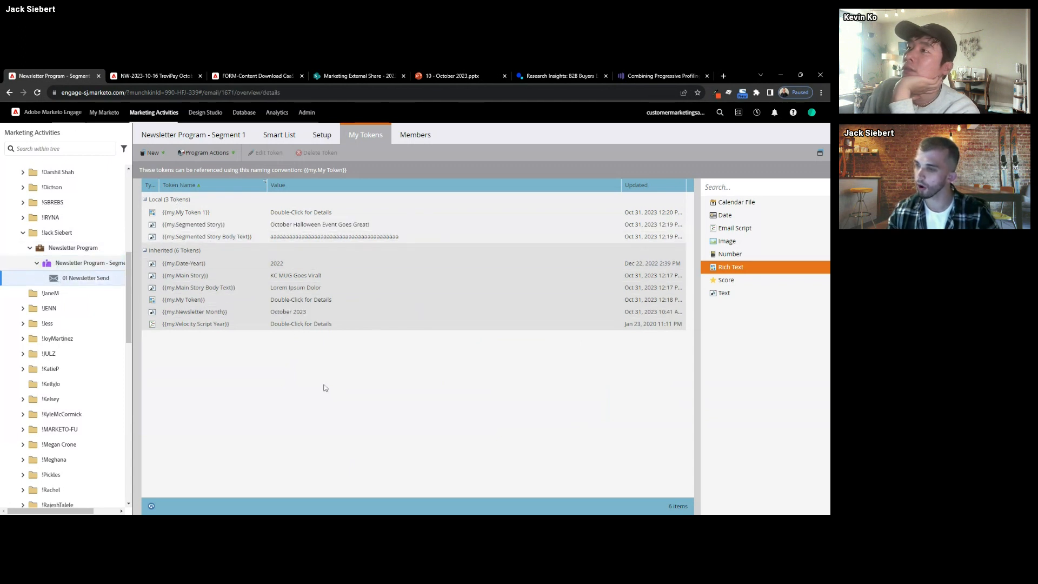
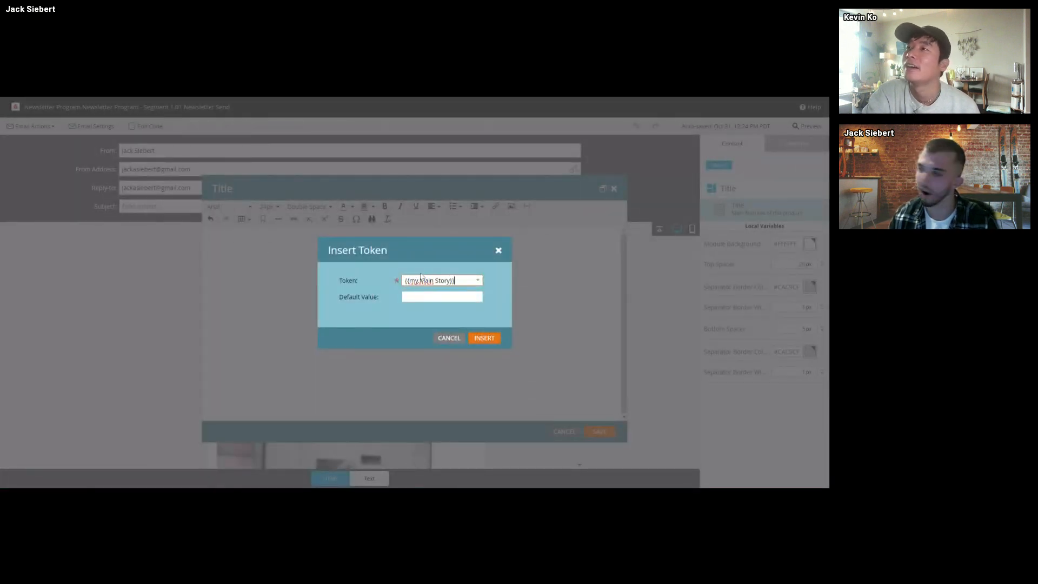
- Cancel the pending token insertion and discard the unsaved title edit in the email
click(497, 250)
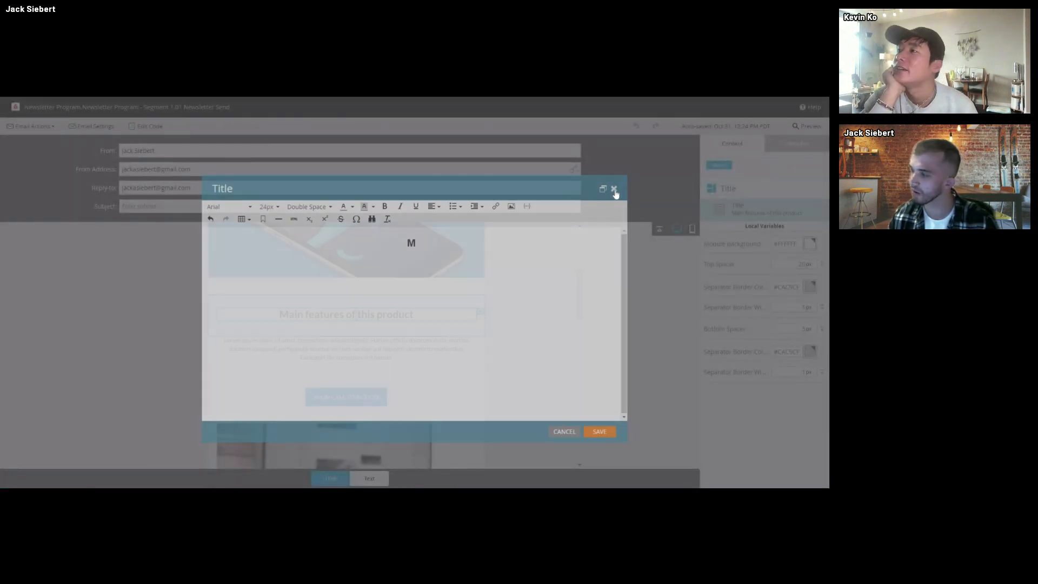
scroll(206, 354, up, 4)
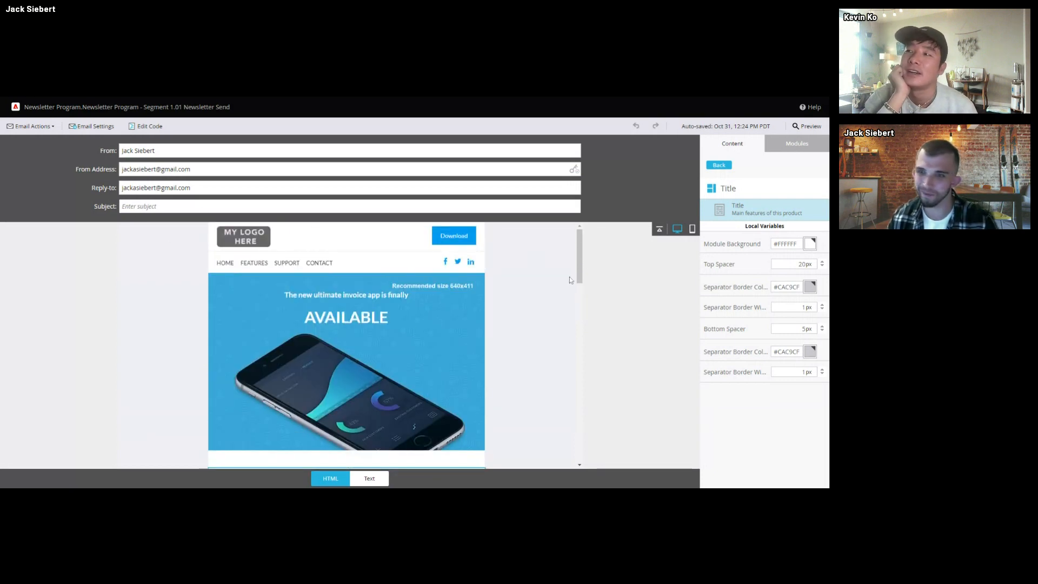
scroll(447, 277, down, 3)
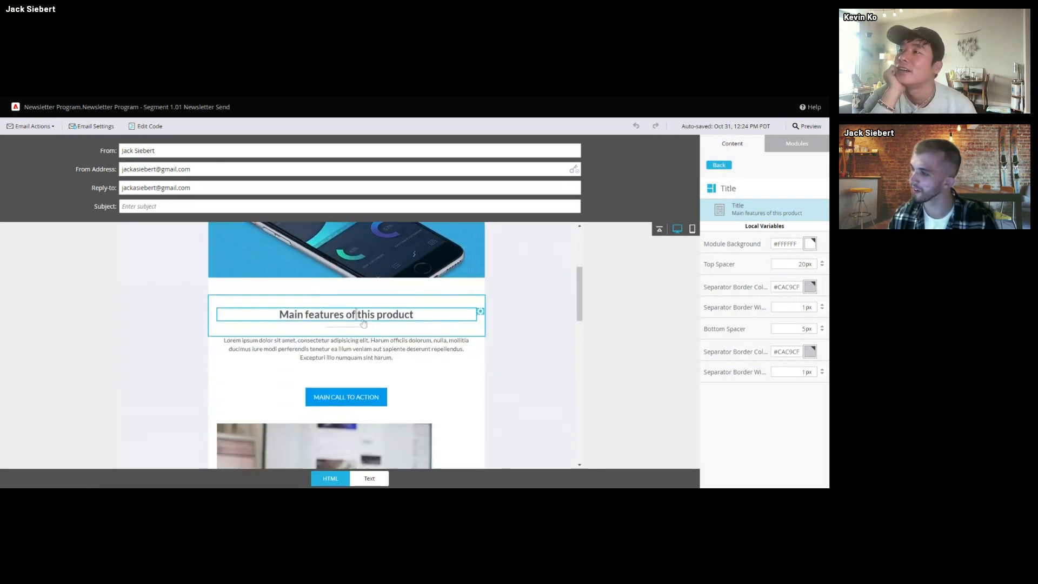
- Replace the "Main features of this product" title with the {{my.Main Story}} token and save the title
double_click(351, 318)
drag(483, 243, 349, 243)
click(528, 206)
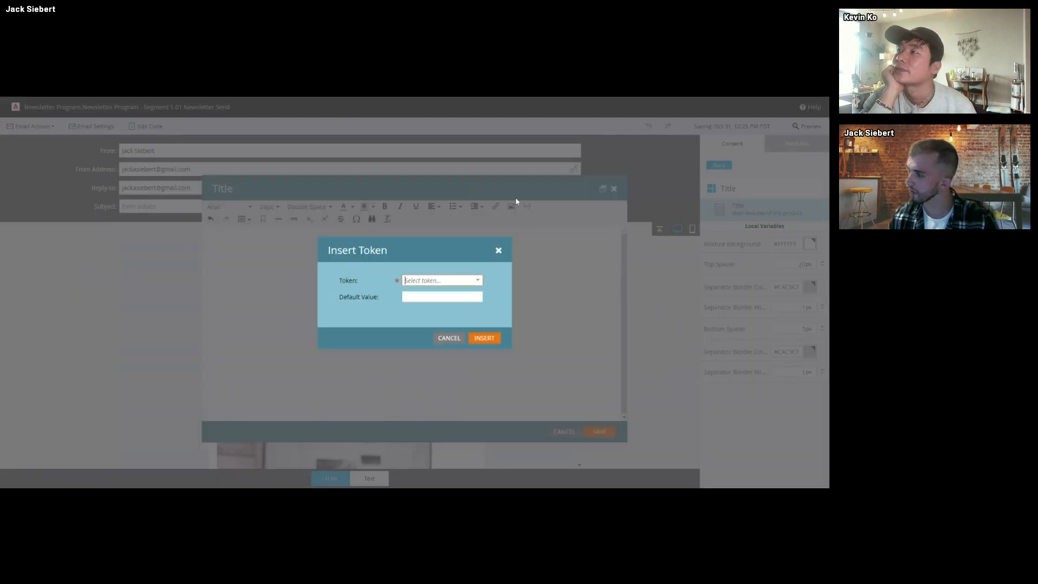
click(476, 281)
text(my.)
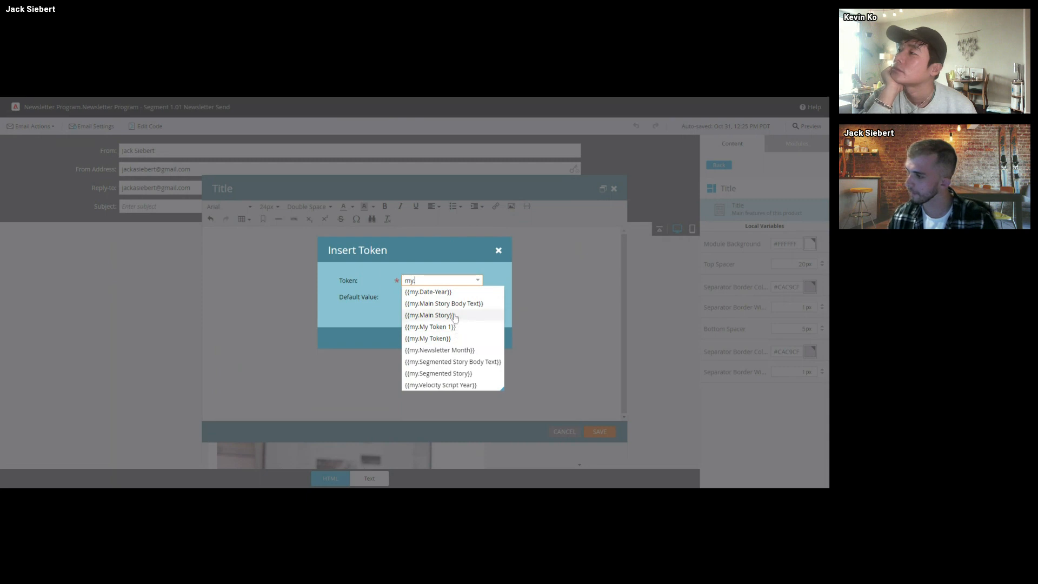
click(455, 315)
click(494, 339)
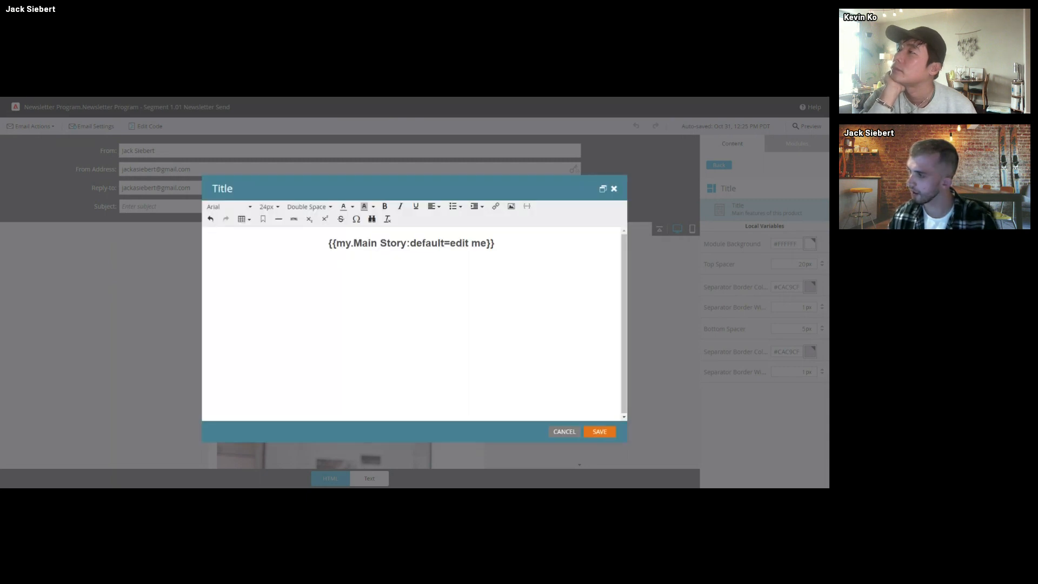
click(598, 431)
scroll(577, 372, up, 3)
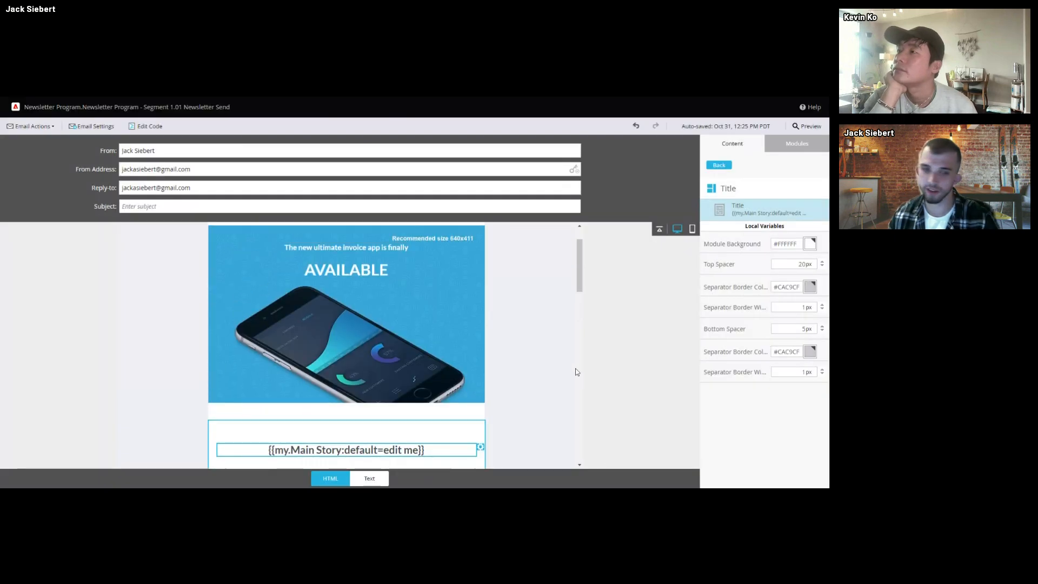
scroll(576, 372, up, 1)
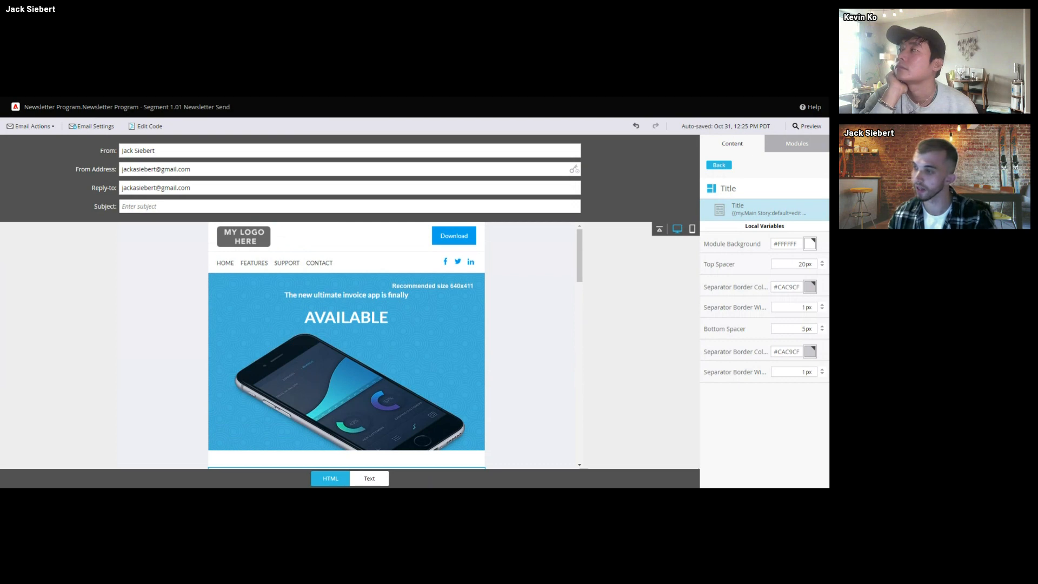
scroll(578, 372, down, 3)
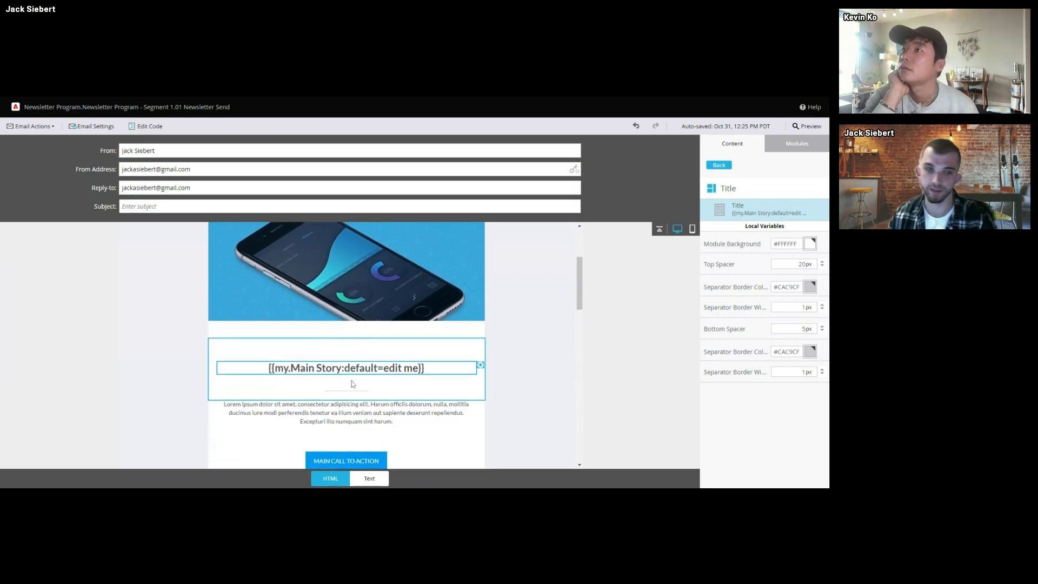
scroll(352, 380, up, 3)
scroll(352, 379, down, 1)
scroll(351, 380, up, 1)
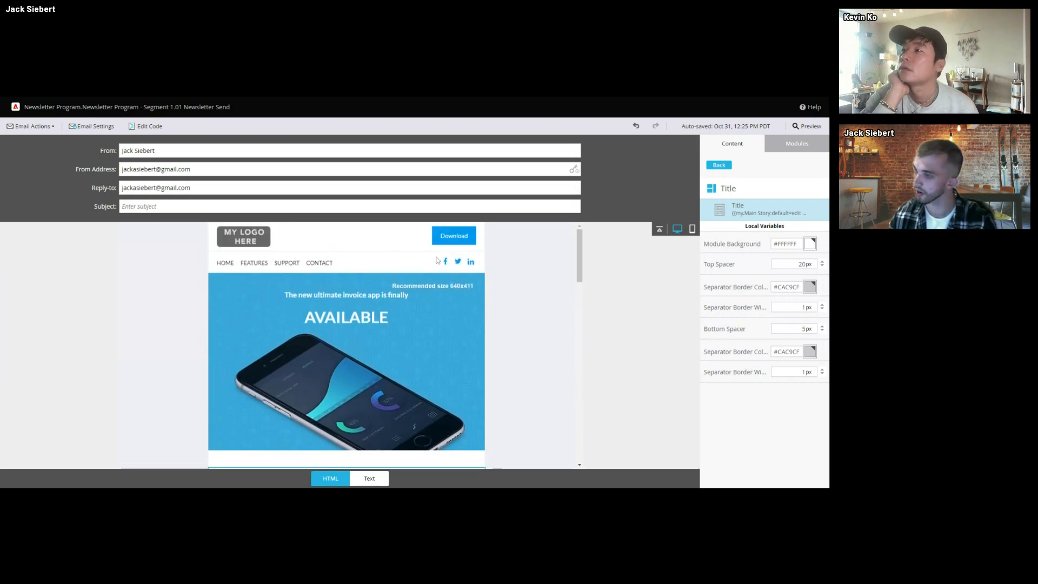
- Open the Left Links text of the Header2 module for editing and clear its HOME, FEATURES, SUPPORT and CONTACT links
click(450, 241)
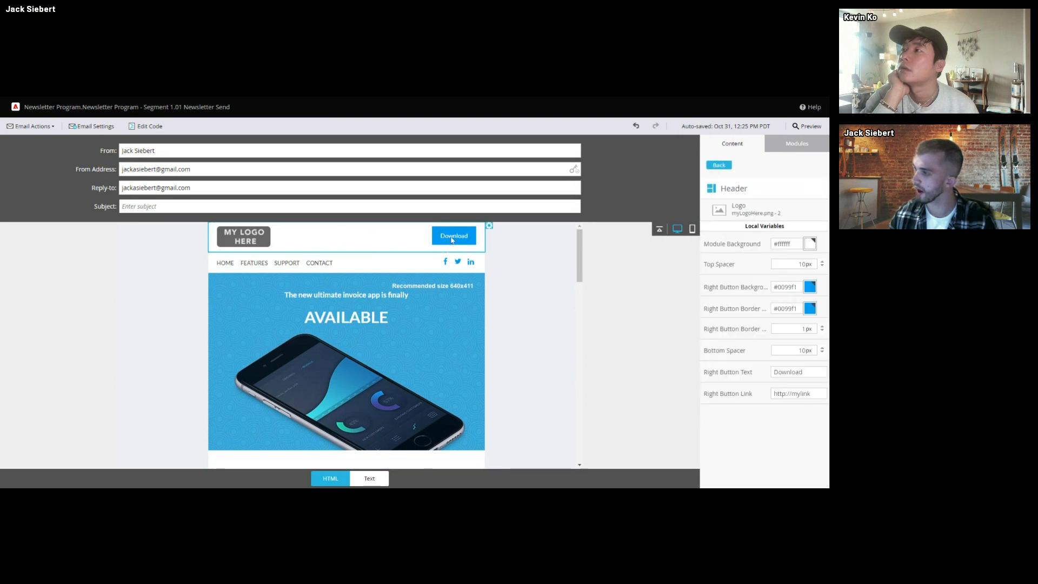
click(432, 259)
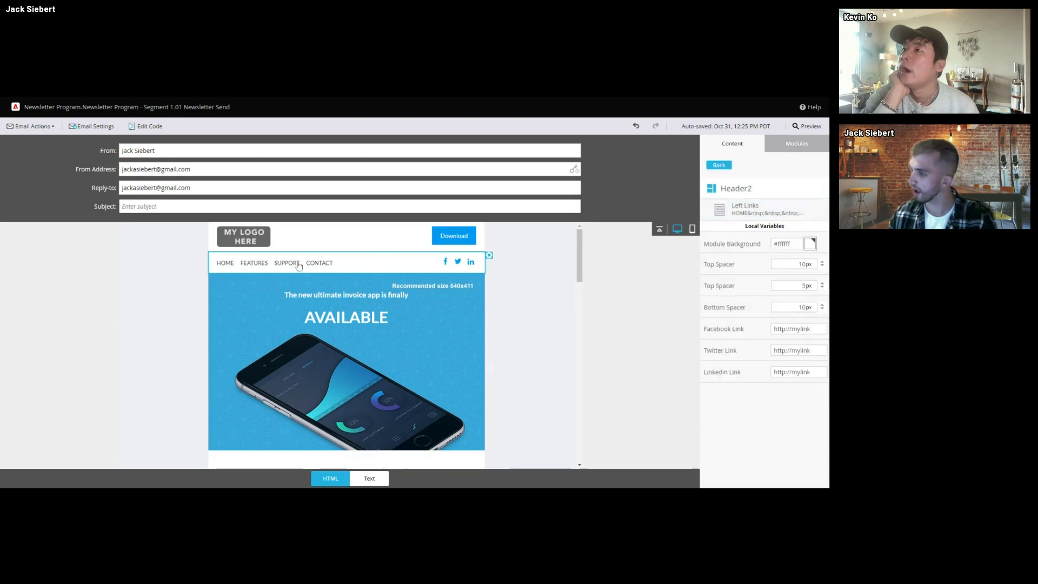
double_click(260, 263)
key(ctrl+a)
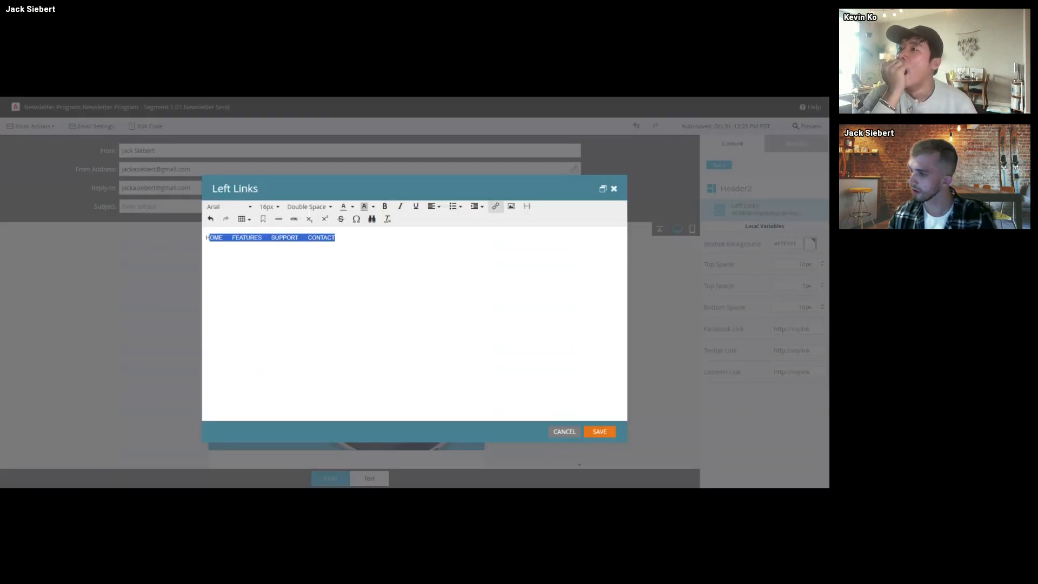
text(H)
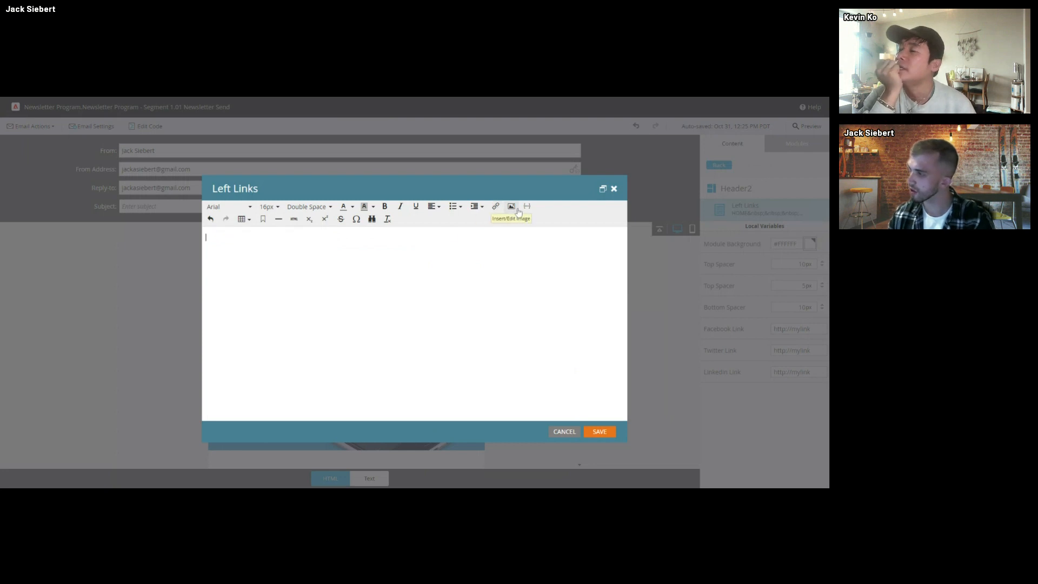
- Insert the {{my.Newsletter Month}} token into the emptied Left Links text and save it
click(527, 206)
click(478, 280)
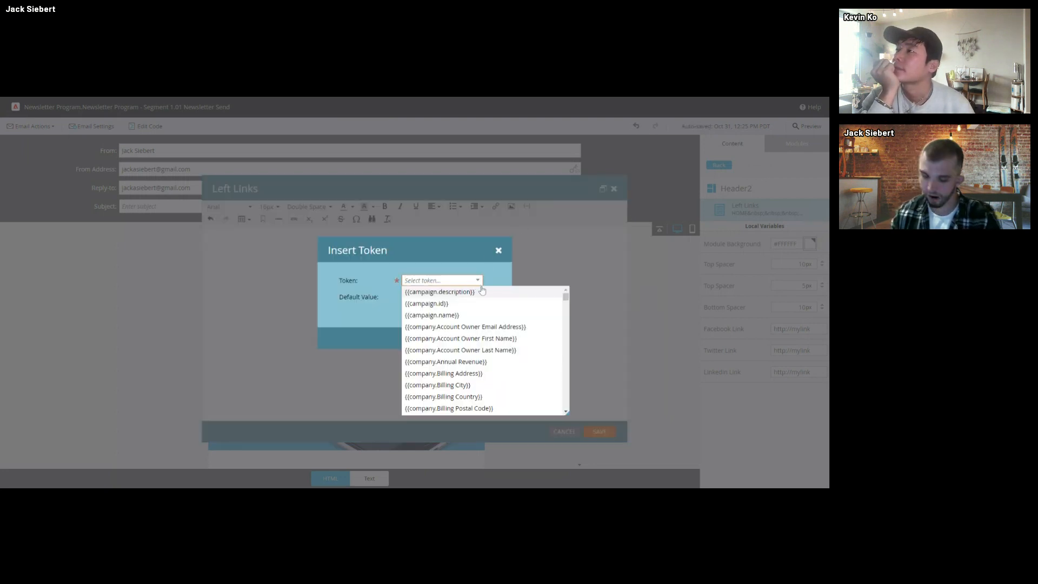
text(my.mont)
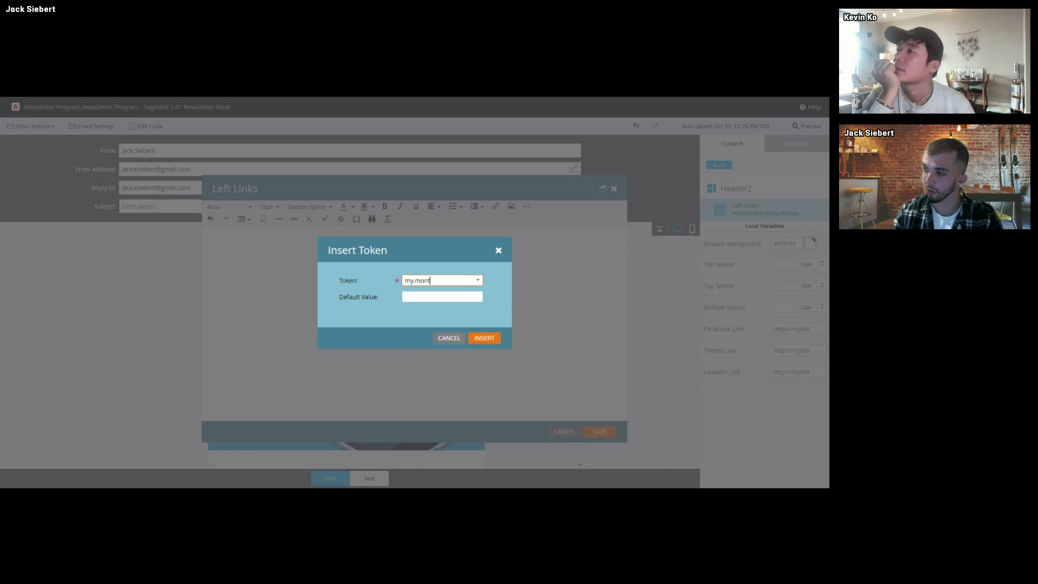
key(BackSpace)
key(BackSpace)
key(BackSpace)
key(BackSpace)
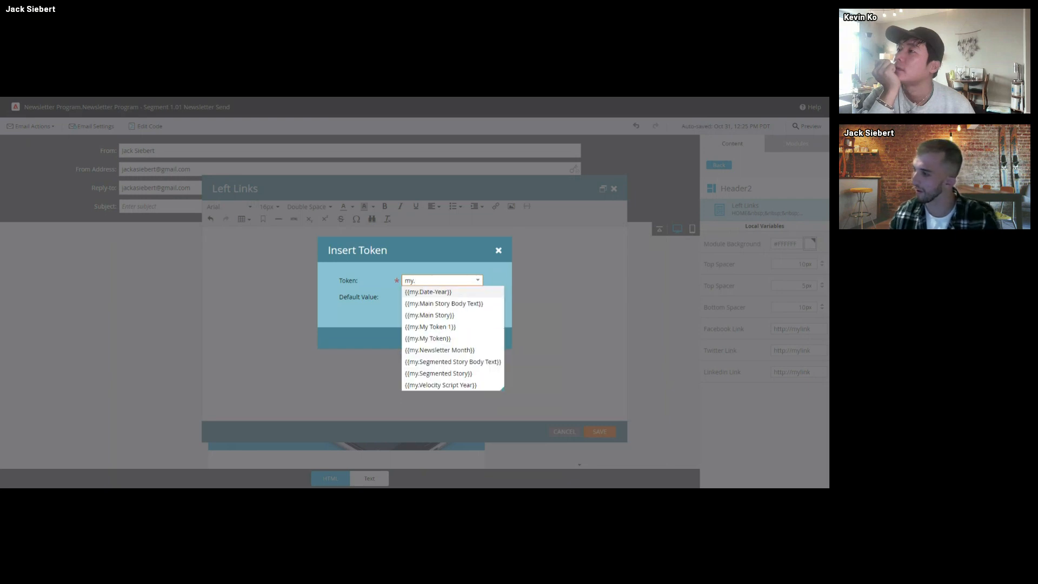
click(440, 350)
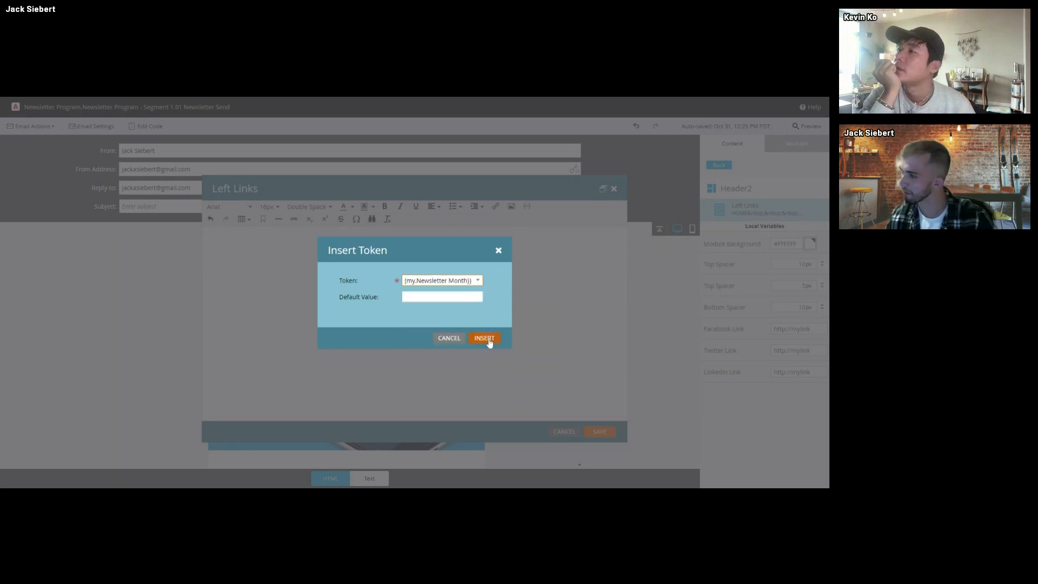
click(484, 338)
click(599, 432)
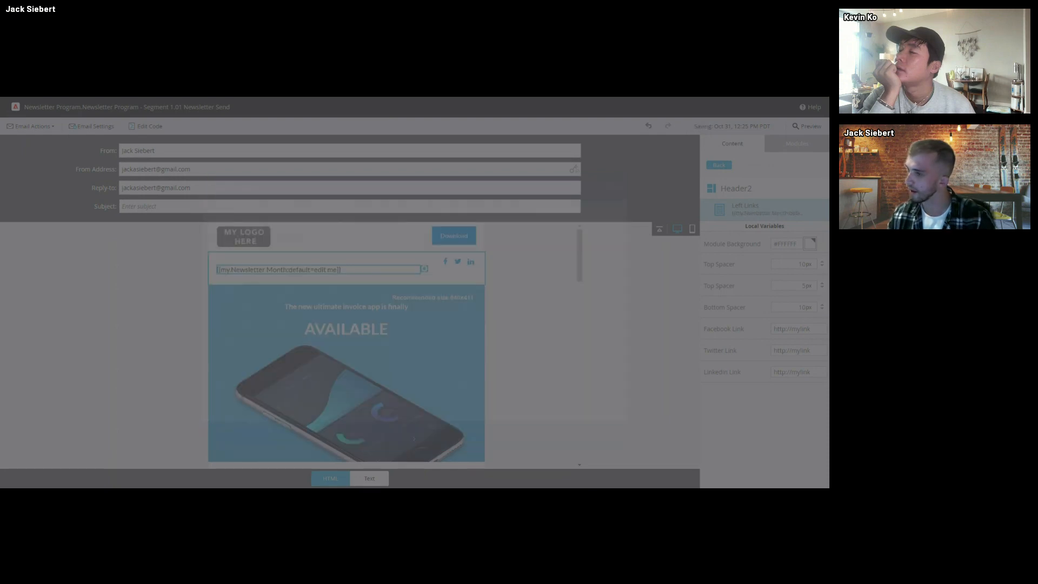
- Review the email layout from the header through the main story to the image below the call to action
scroll(561, 332, up, 3)
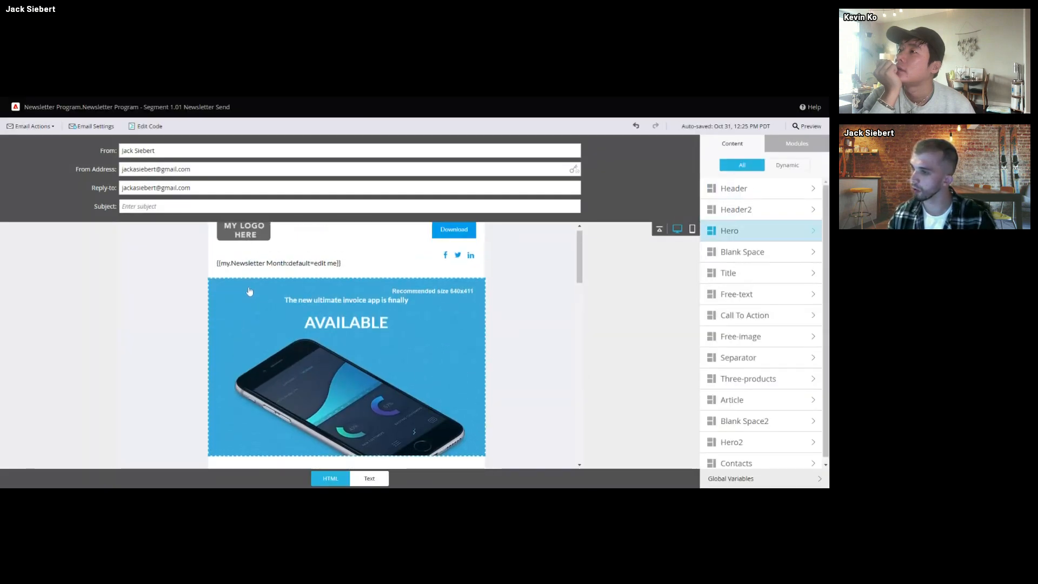
scroll(366, 367, down, 2)
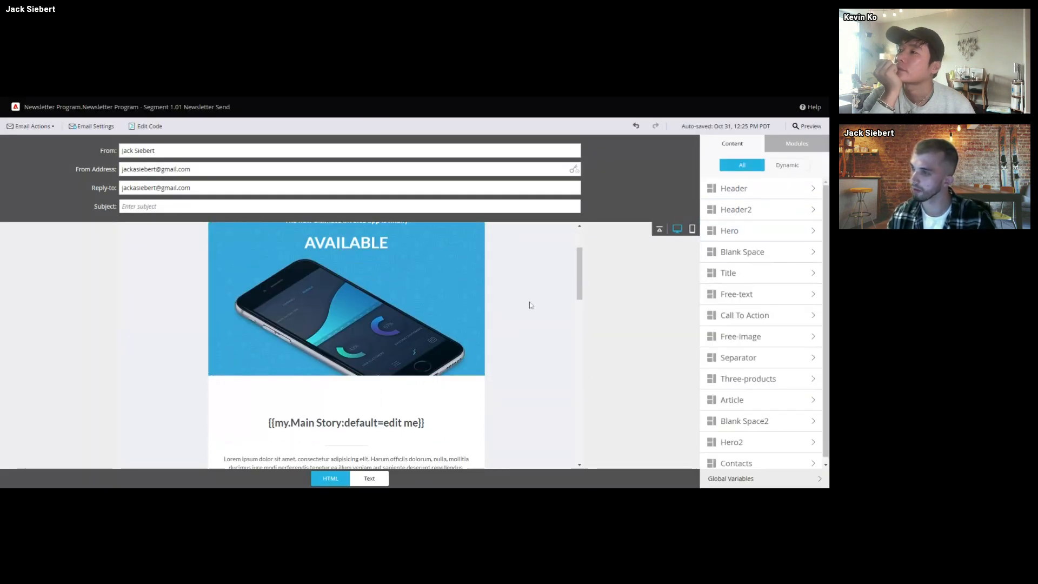
scroll(257, 367, down, 1)
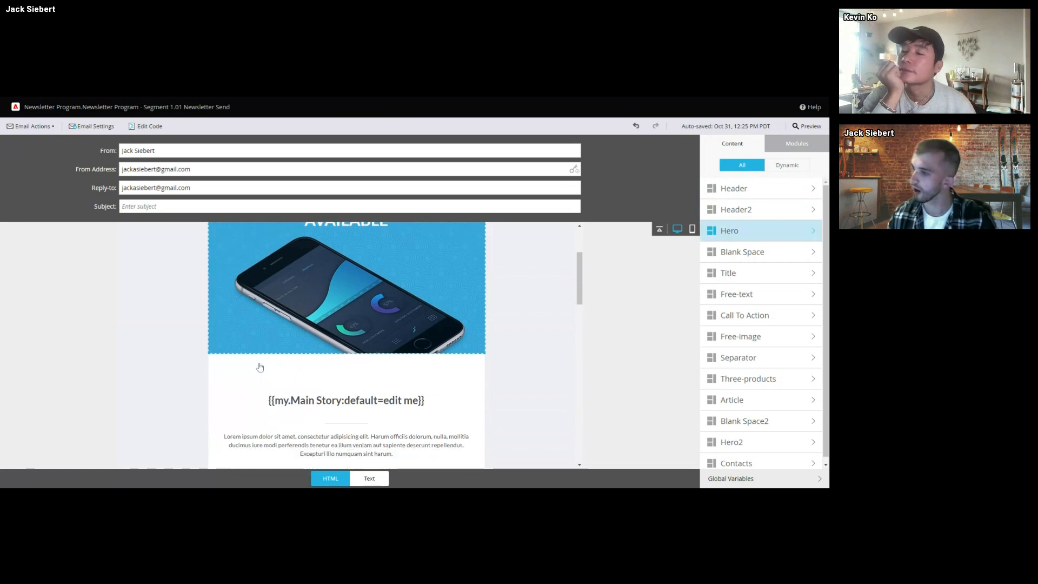
scroll(205, 377, up, 2)
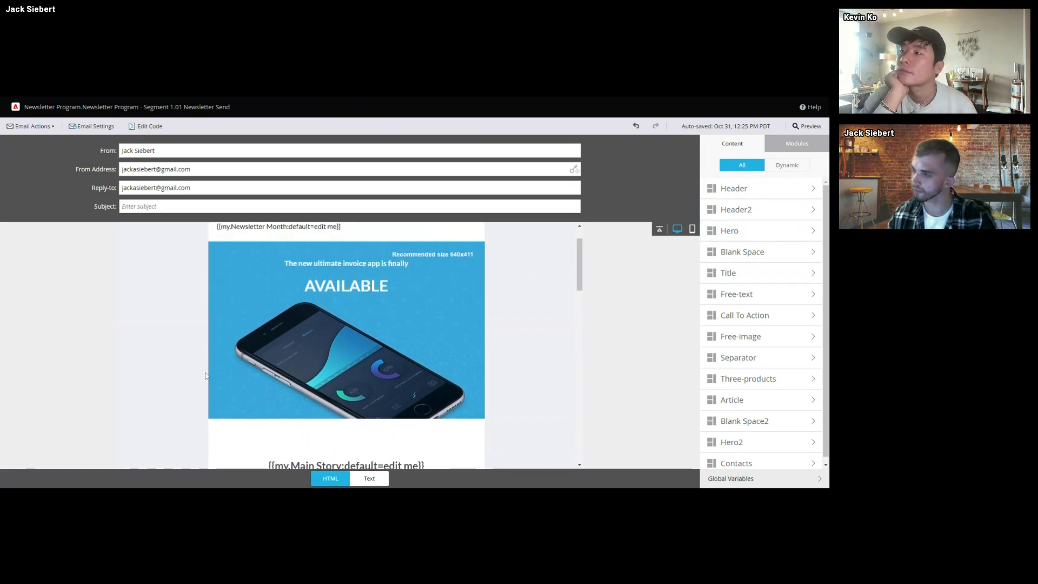
scroll(336, 335, down, 4)
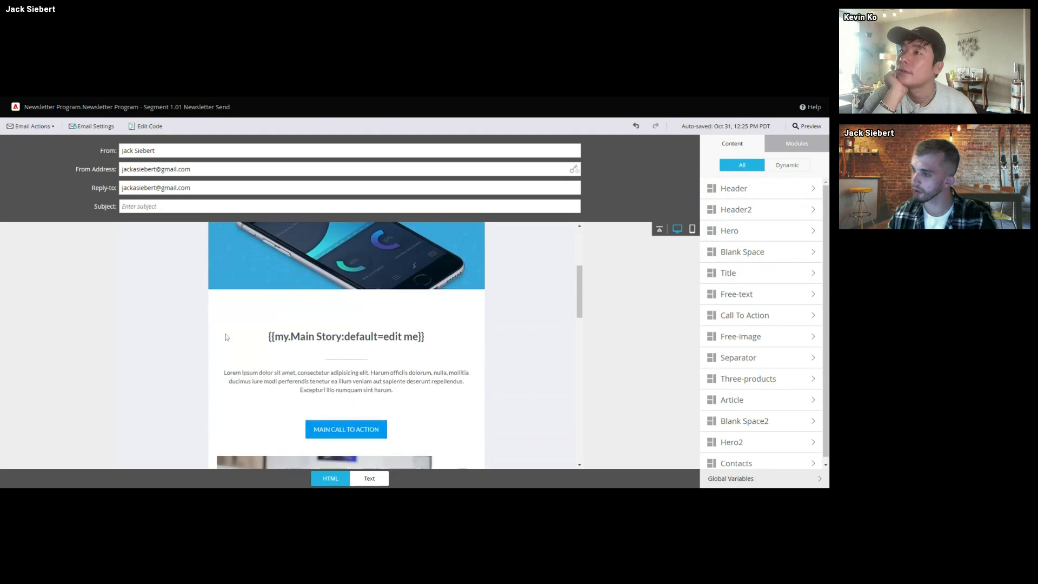
scroll(446, 306, up, 2)
scroll(422, 336, down, 9)
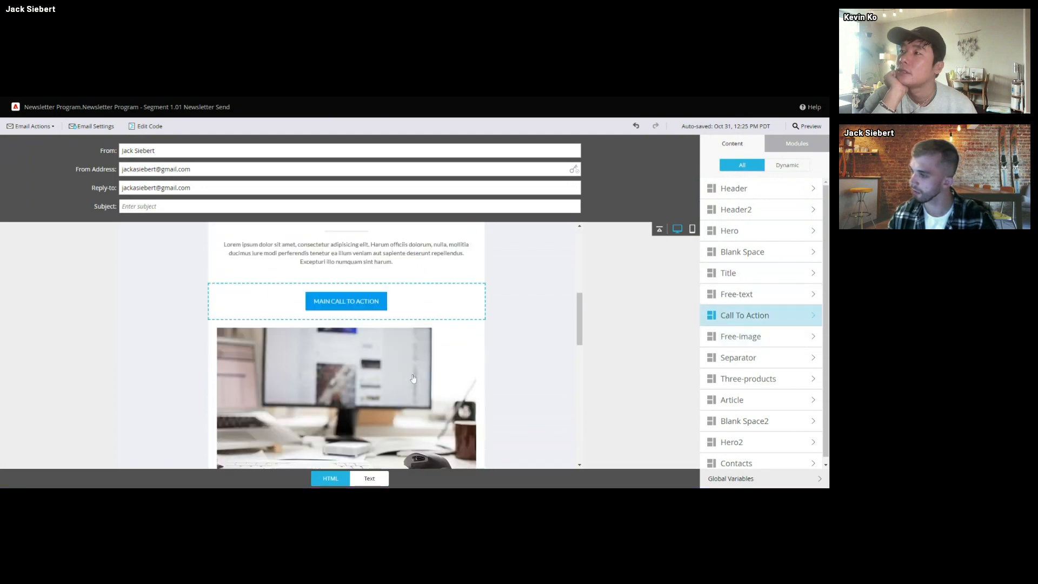
scroll(396, 367, up, 5)
scroll(397, 368, up, 4)
- Duplicate the Title module that holds the {{my.Main Story}} token
click(479, 314)
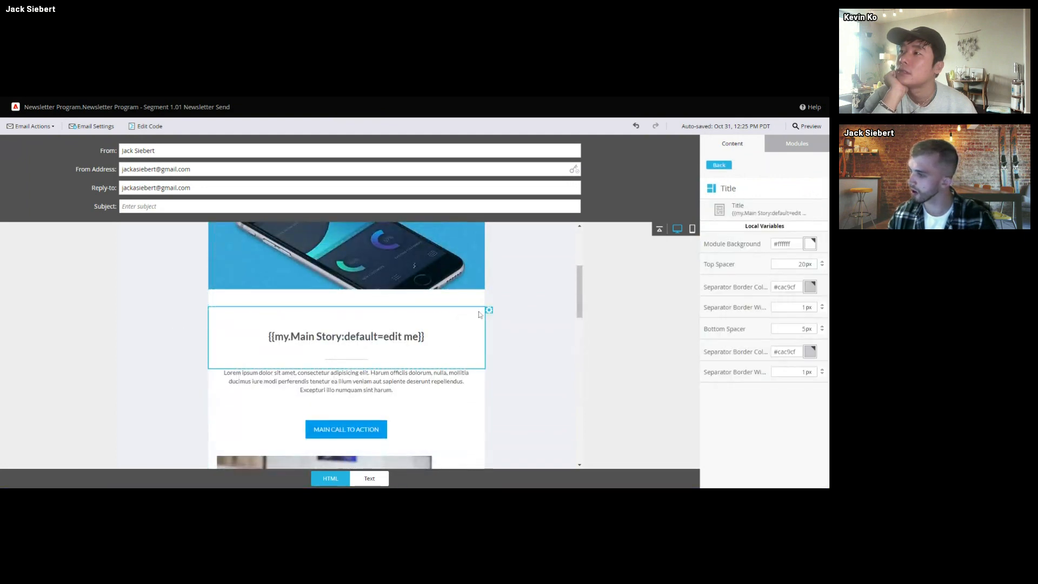
click(489, 312)
click(511, 340)
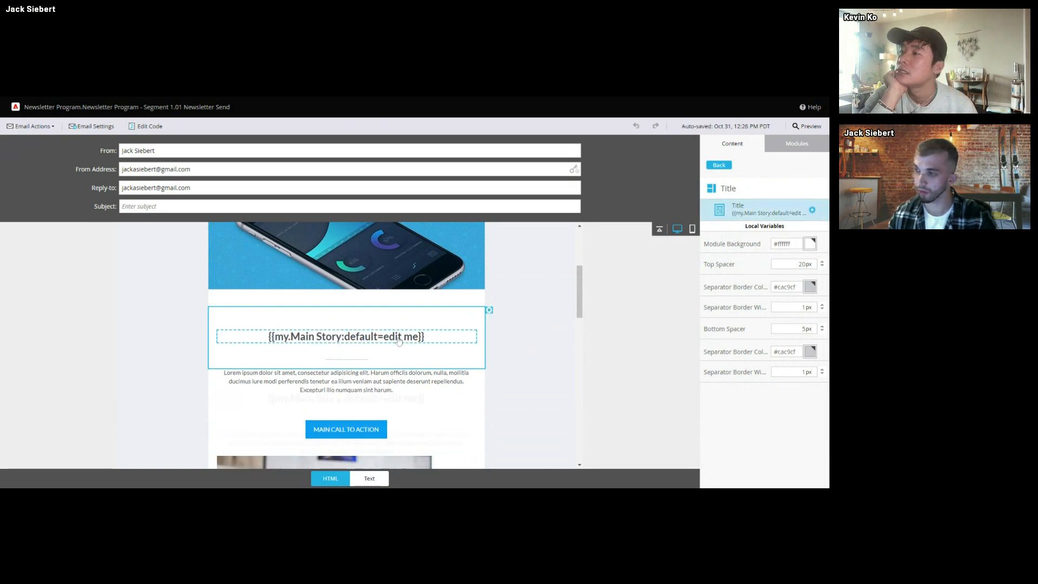
- Reorder the two title modules so Title-clone sits above the Free-text module and the original Title sits below it
scroll(438, 322, down, 1)
click(470, 330)
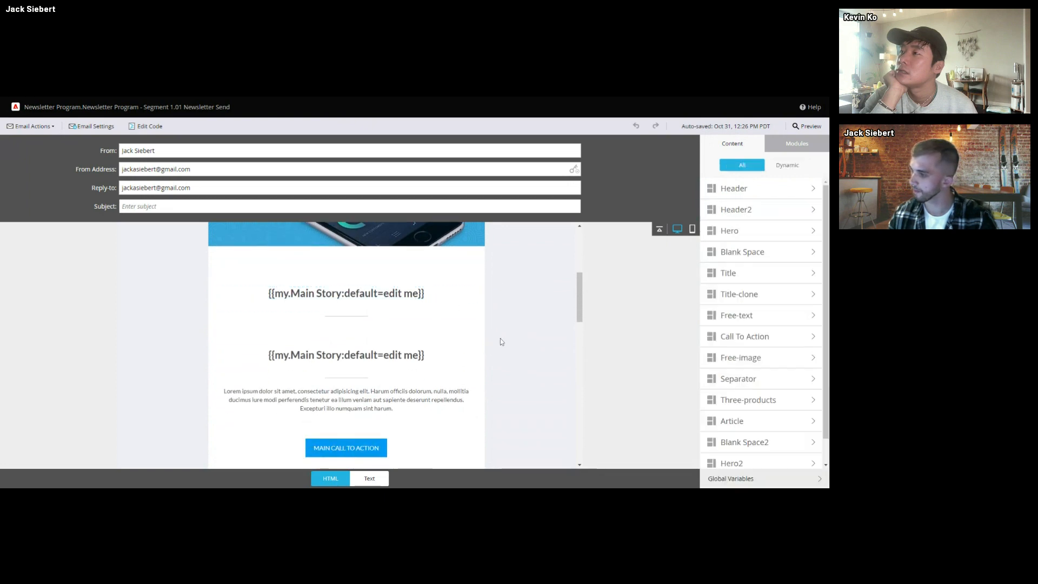
click(489, 326)
click(498, 345)
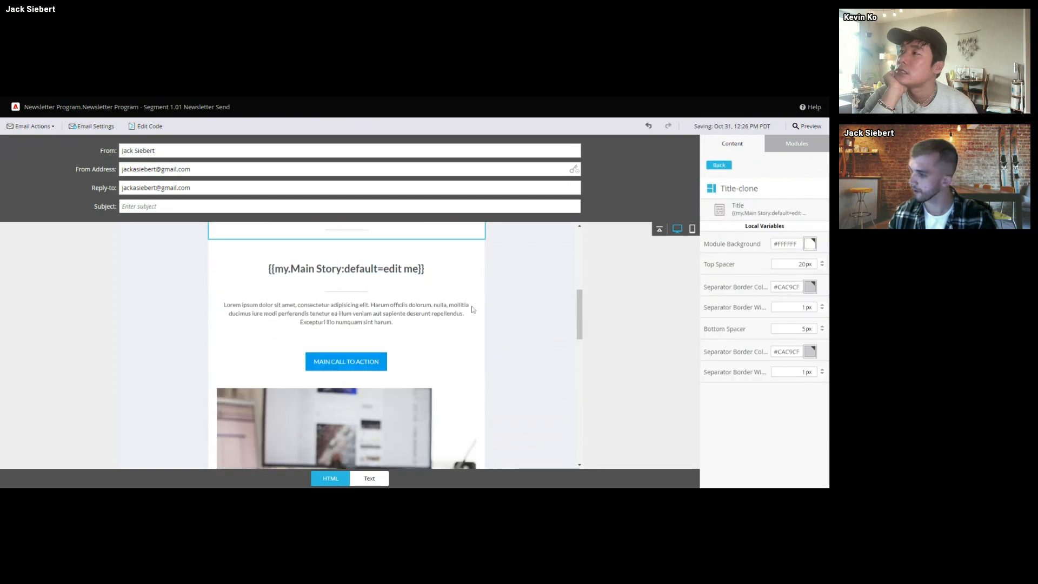
click(479, 347)
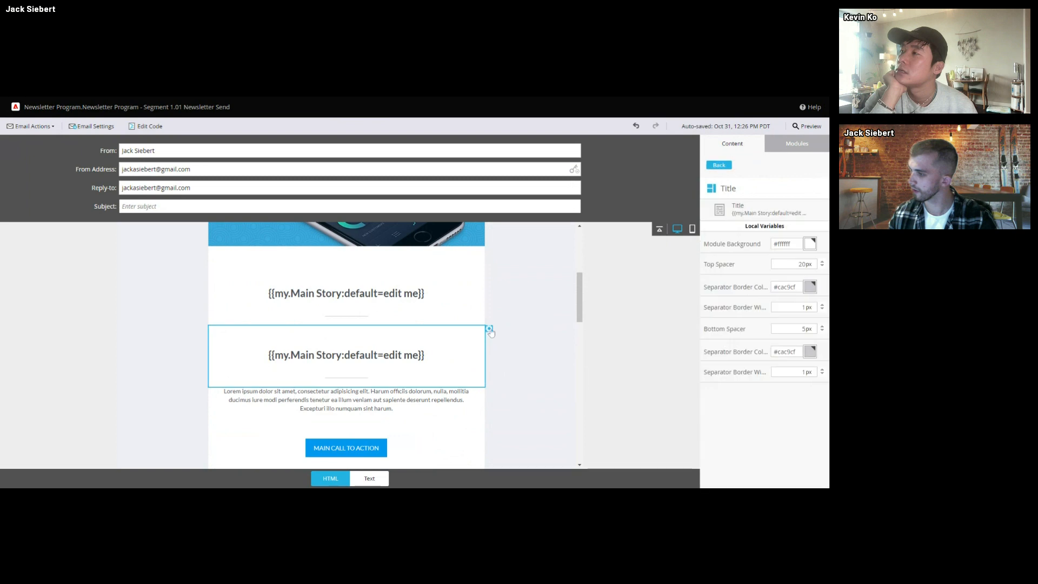
click(489, 328)
click(498, 343)
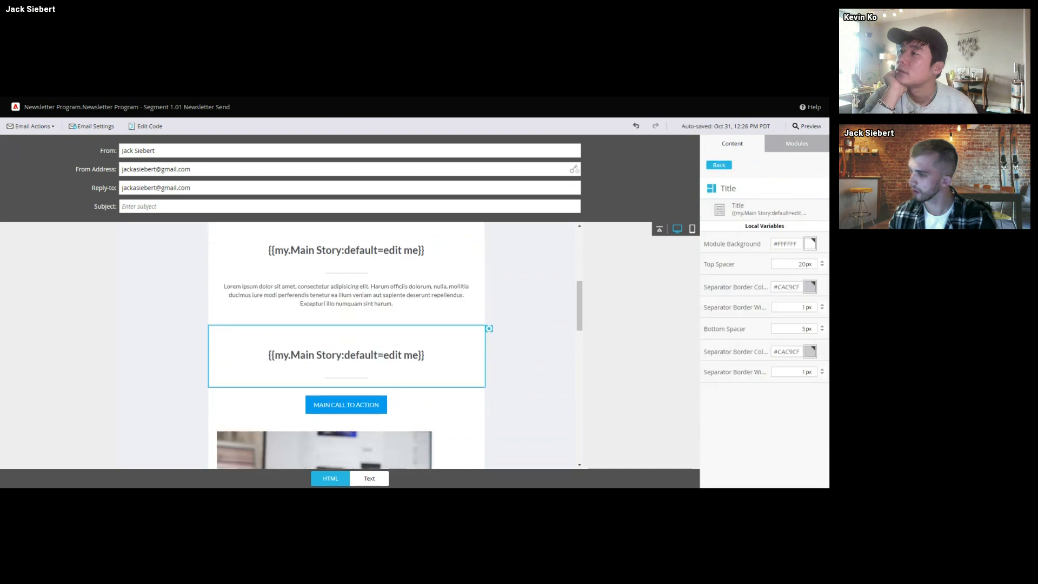
- Duplicate the Free-text module and arrange the copies so each title module has body text beneath it
click(472, 297)
click(489, 285)
click(497, 317)
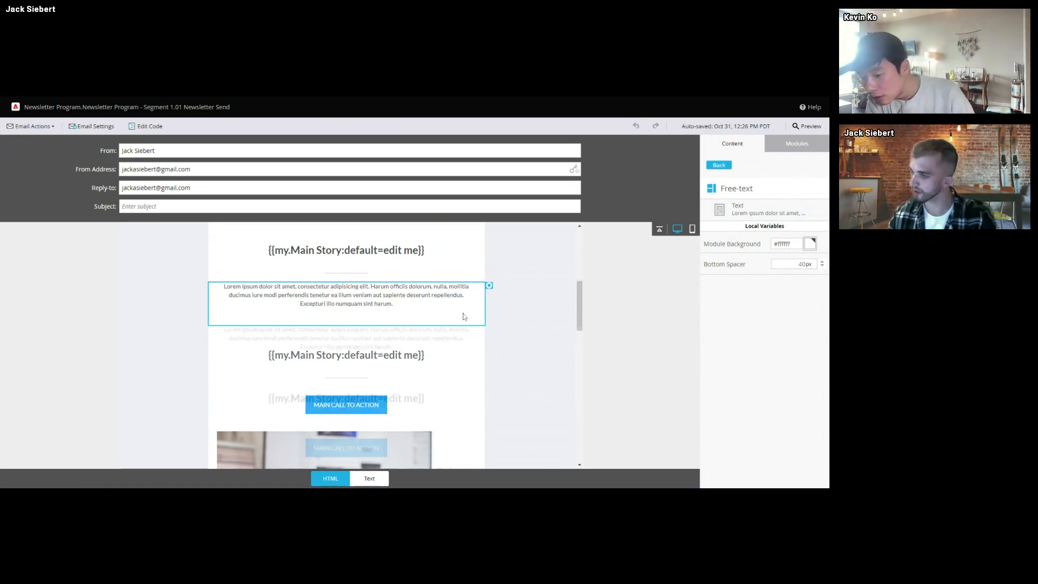
click(490, 285)
click(508, 303)
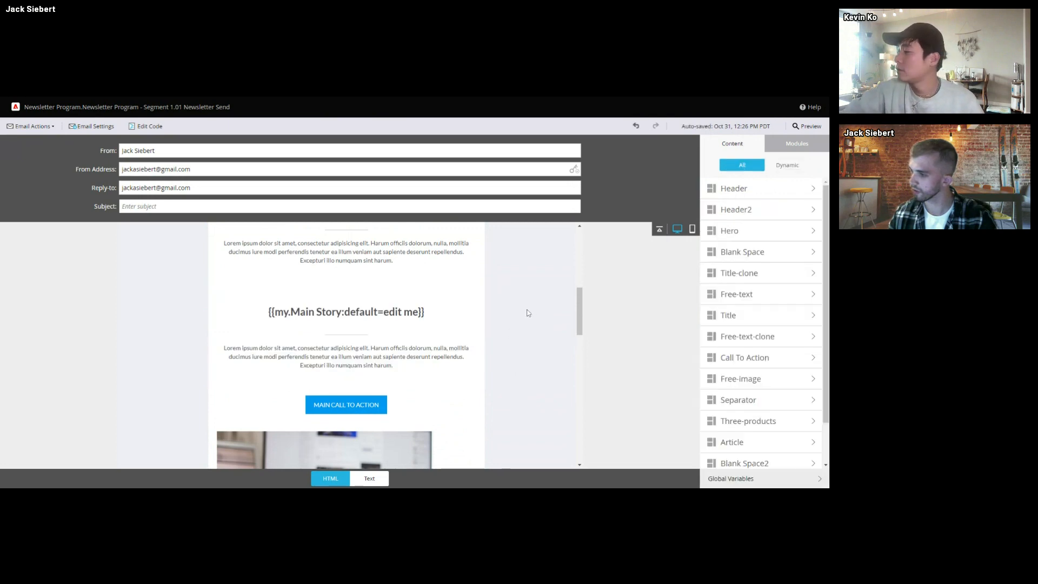
- Replace the lower title's content with the {{my.Segmented Story}} token and save the title
double_click(361, 356)
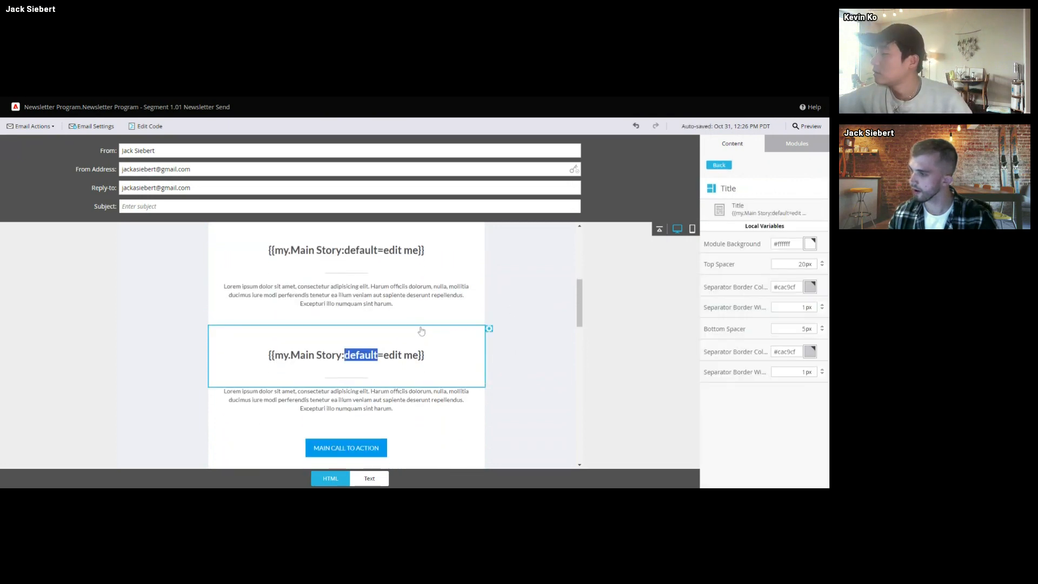
drag(494, 244, 327, 243)
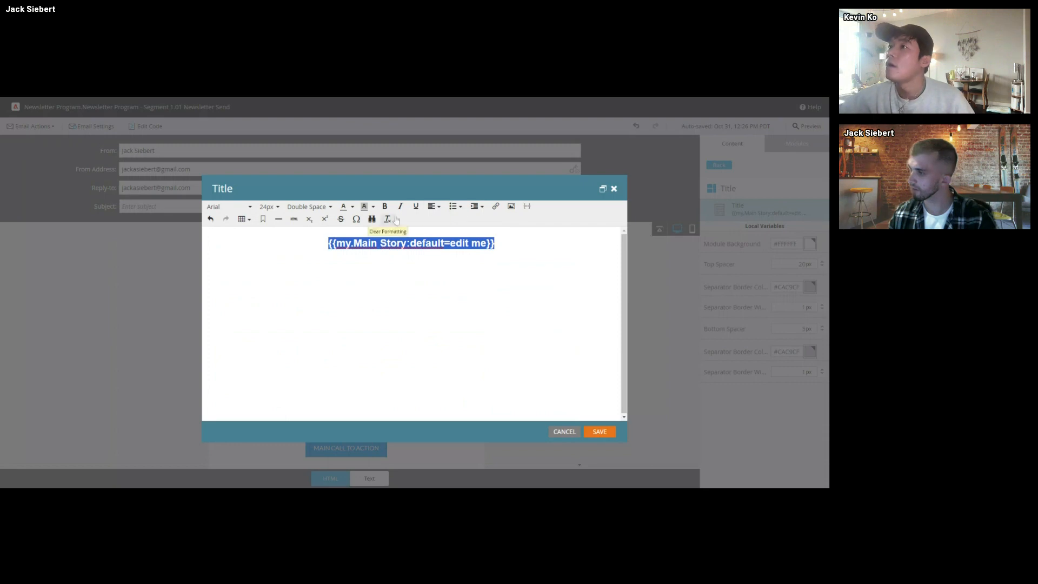
click(528, 206)
click(481, 281)
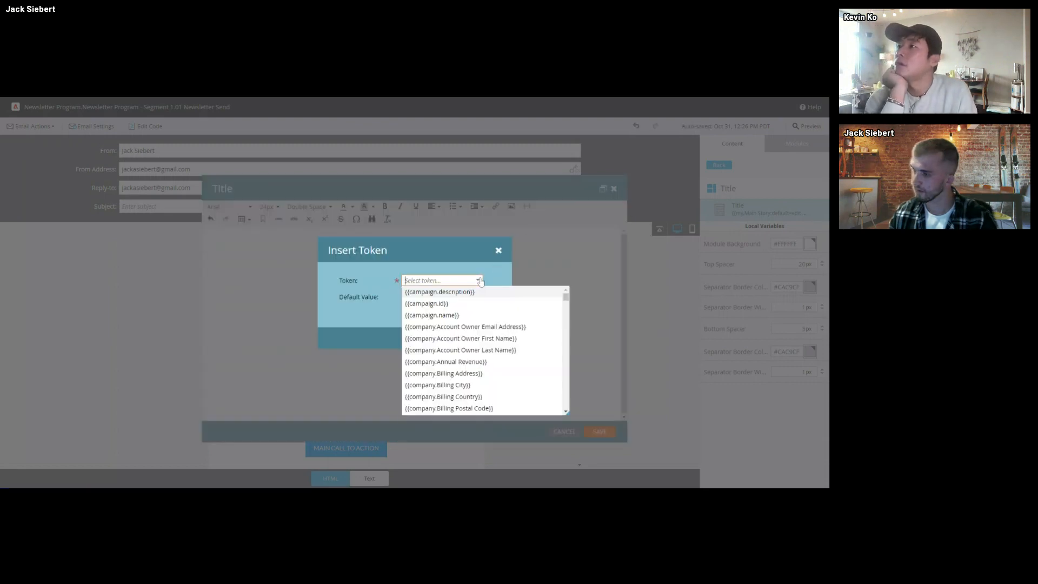
text(my.)
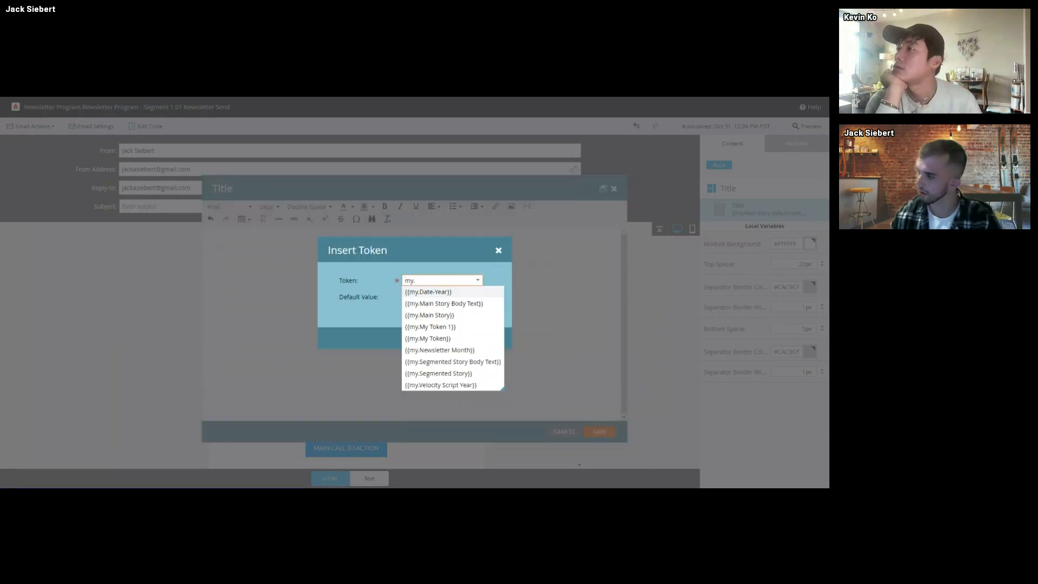
click(459, 373)
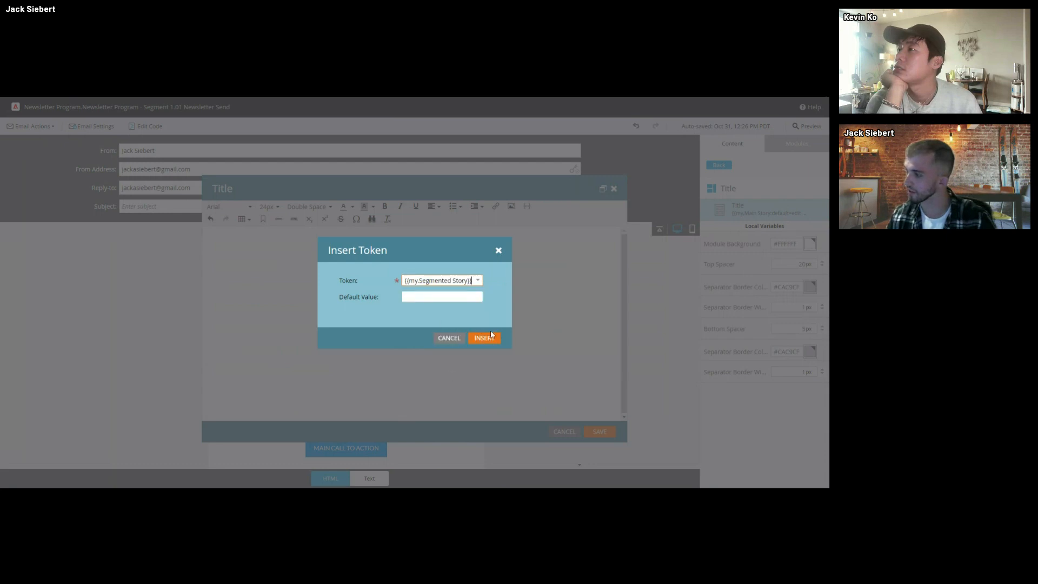
click(485, 338)
click(599, 431)
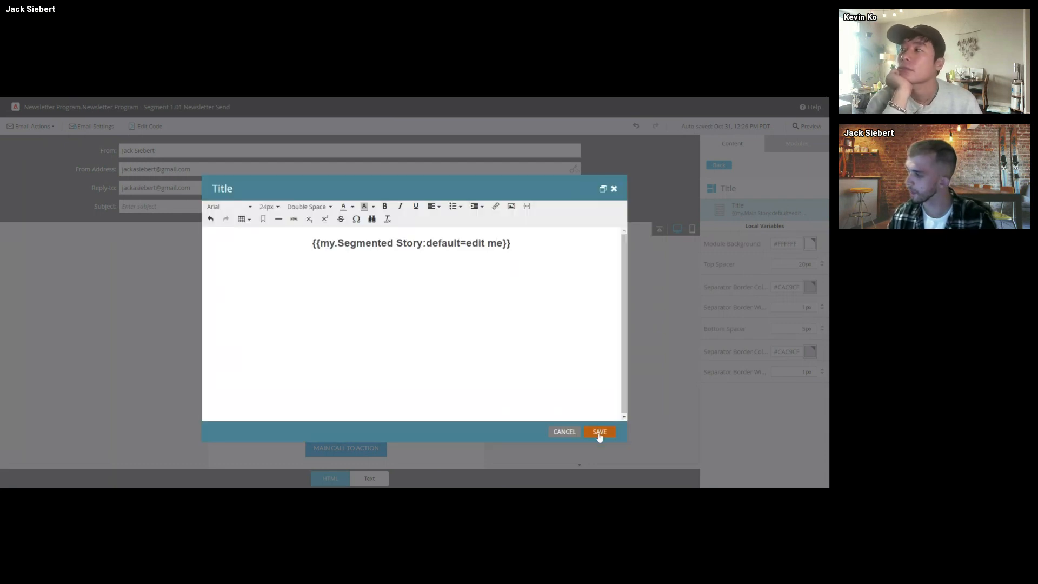
- Replace the placeholder body text under the Main Story title with the {{my.Main Story Body Text}} token and save it
double_click(346, 297)
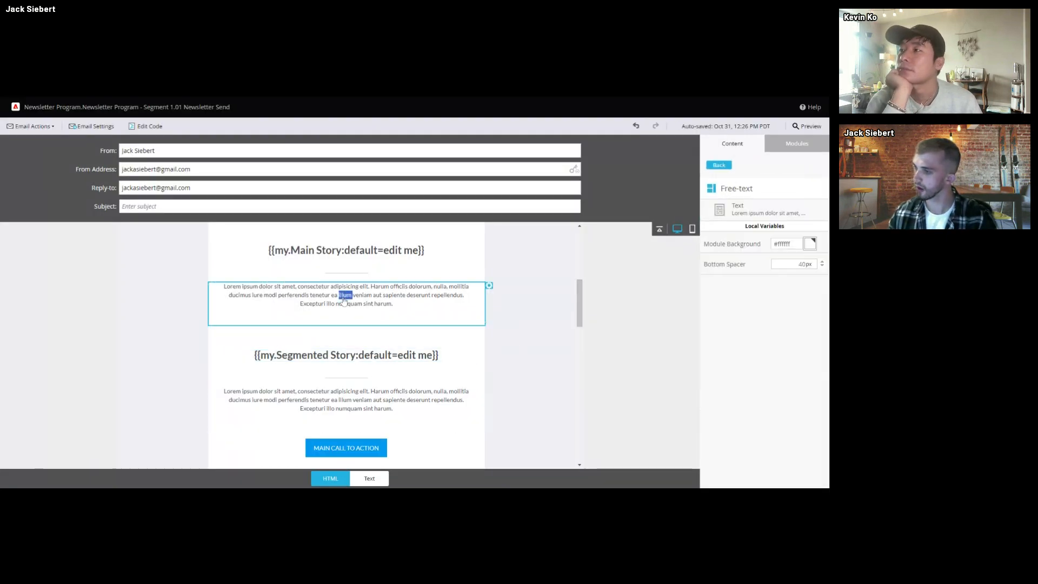
drag(498, 246, 214, 237)
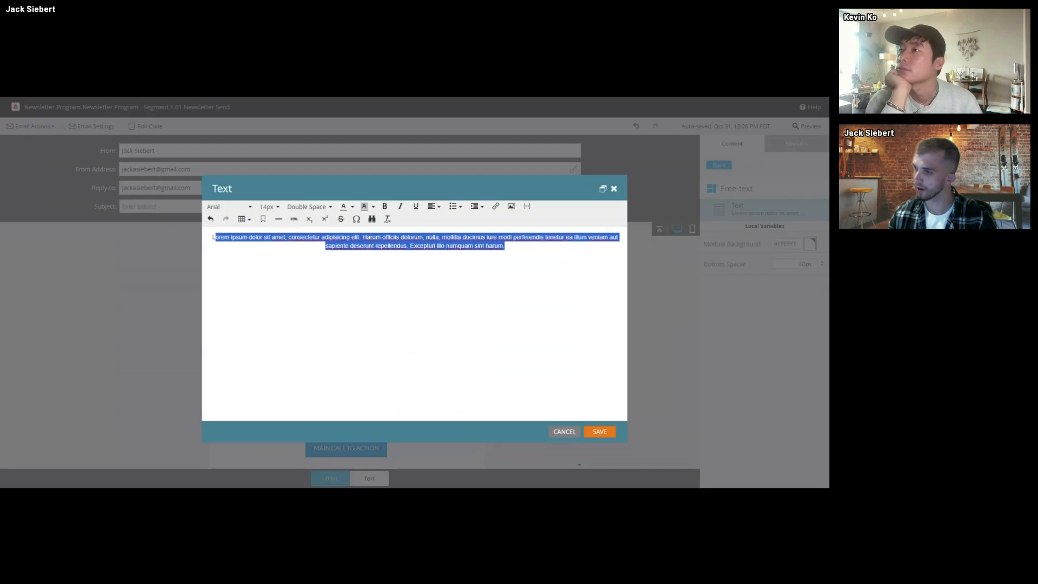
click(527, 207)
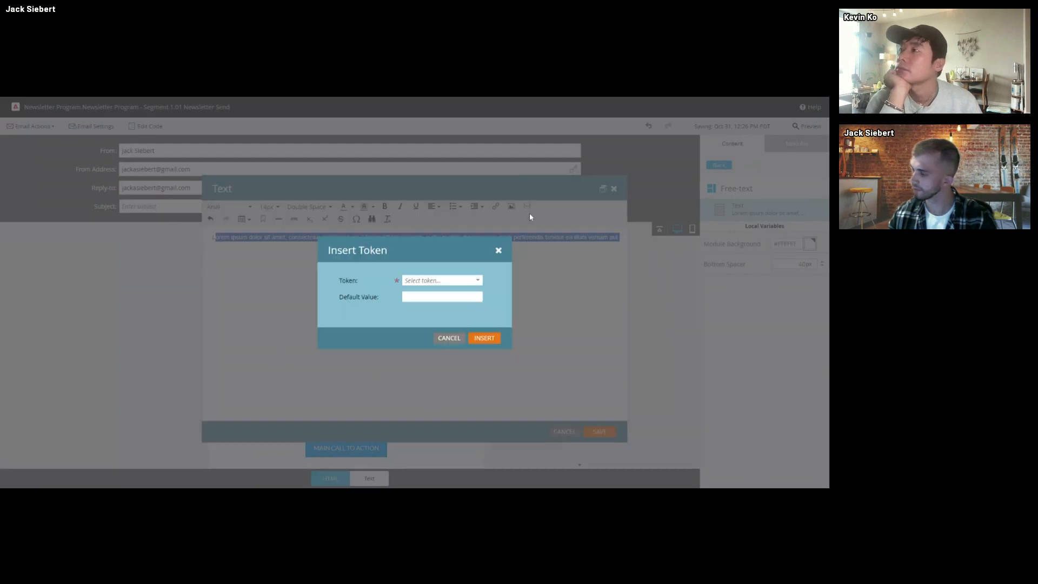
click(477, 281)
text(my.)
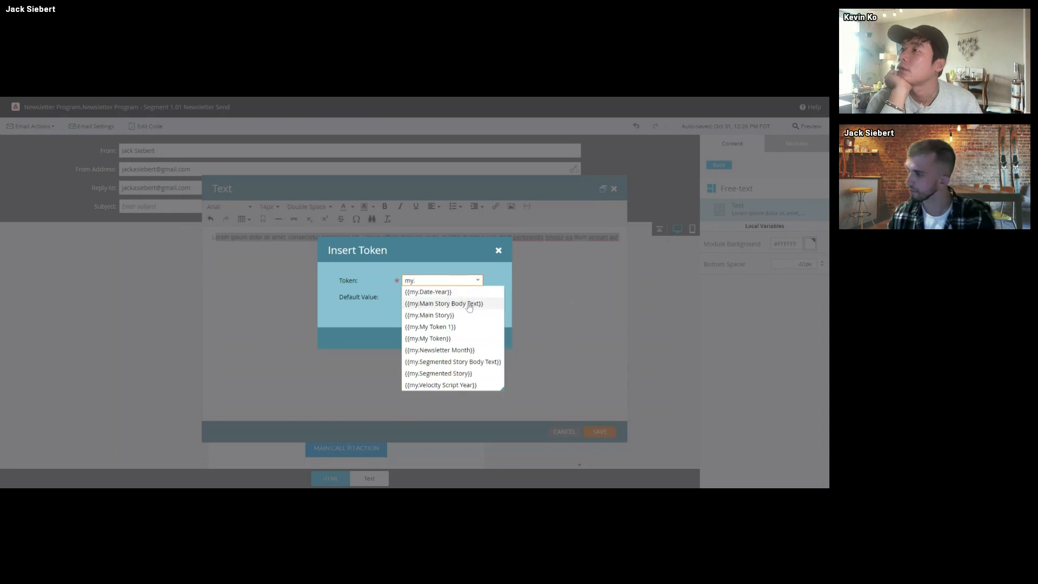
click(471, 305)
click(492, 339)
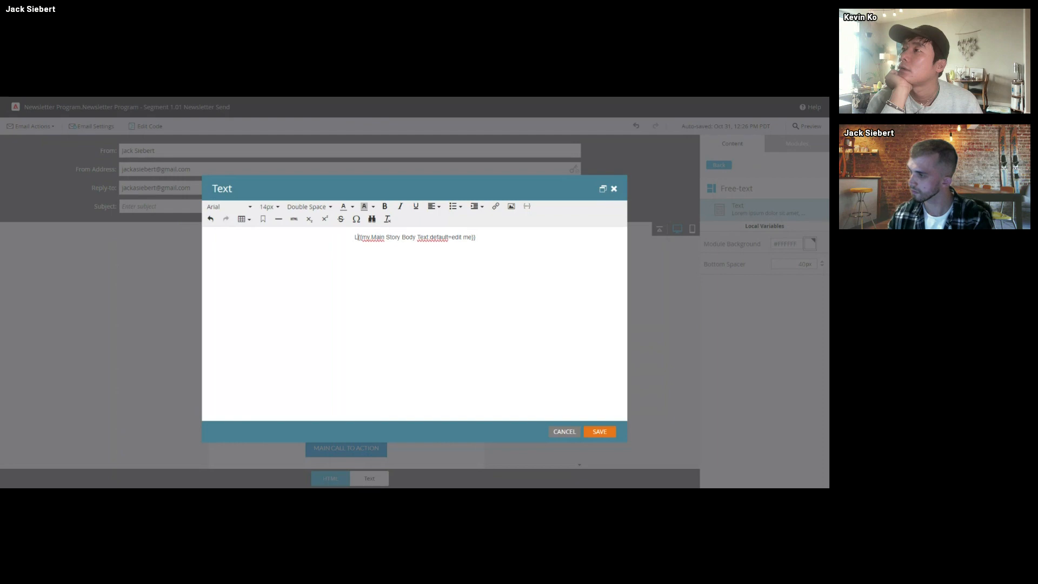
click(600, 432)
- Replace the placeholder body text under the Segmented Story title with the {{my.Segmented Story Body Text}} token and save it
click(304, 407)
click(312, 405)
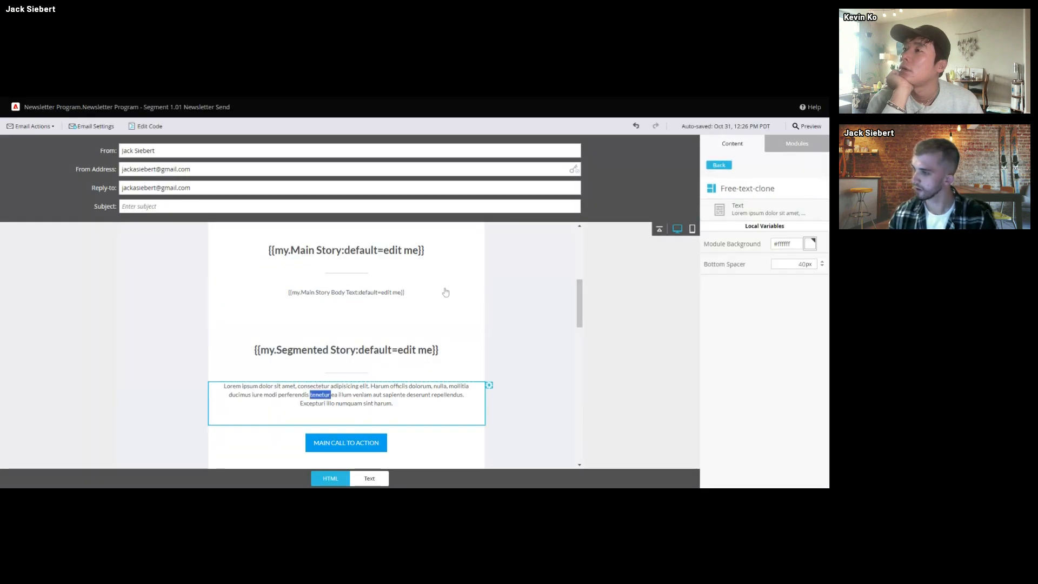
double_click(323, 396)
key(ctrl+a)
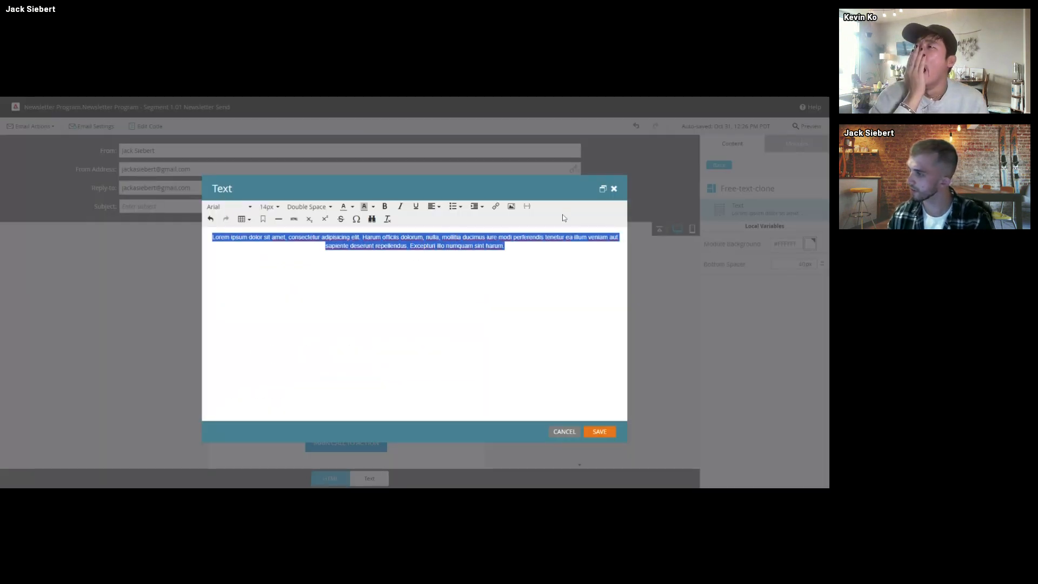
click(528, 206)
click(479, 281)
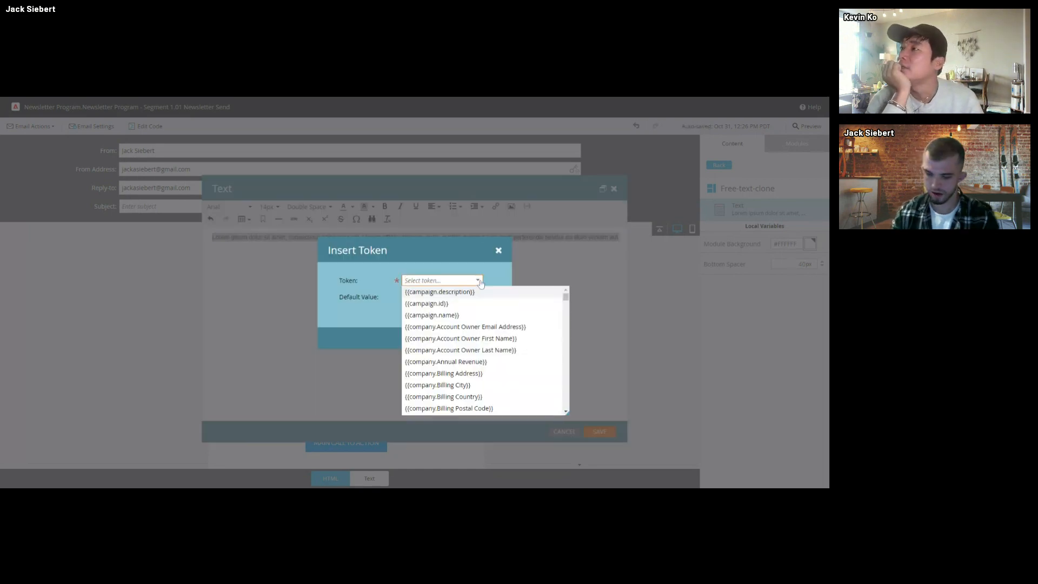
text(my.)
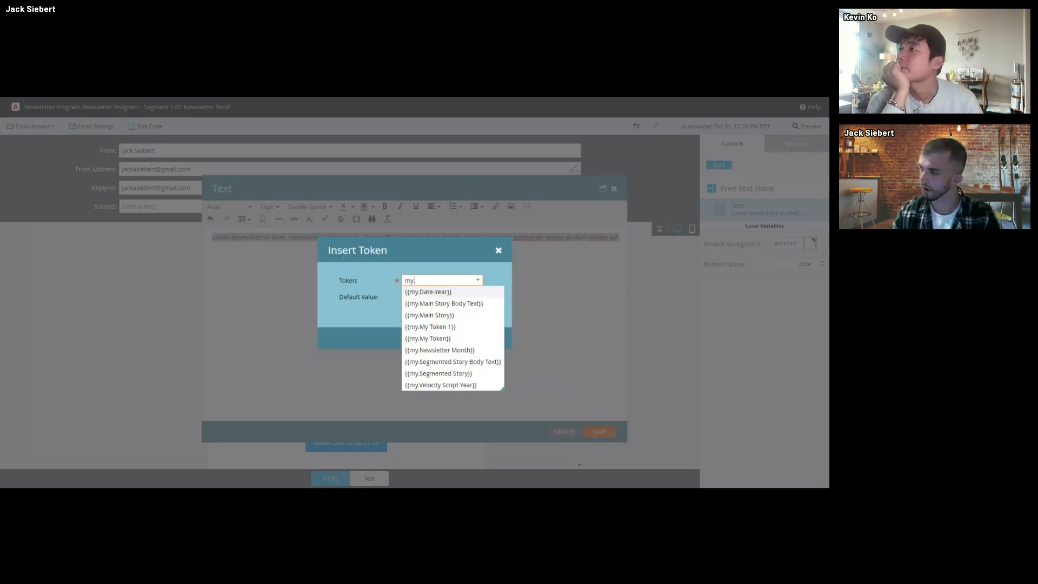
click(470, 362)
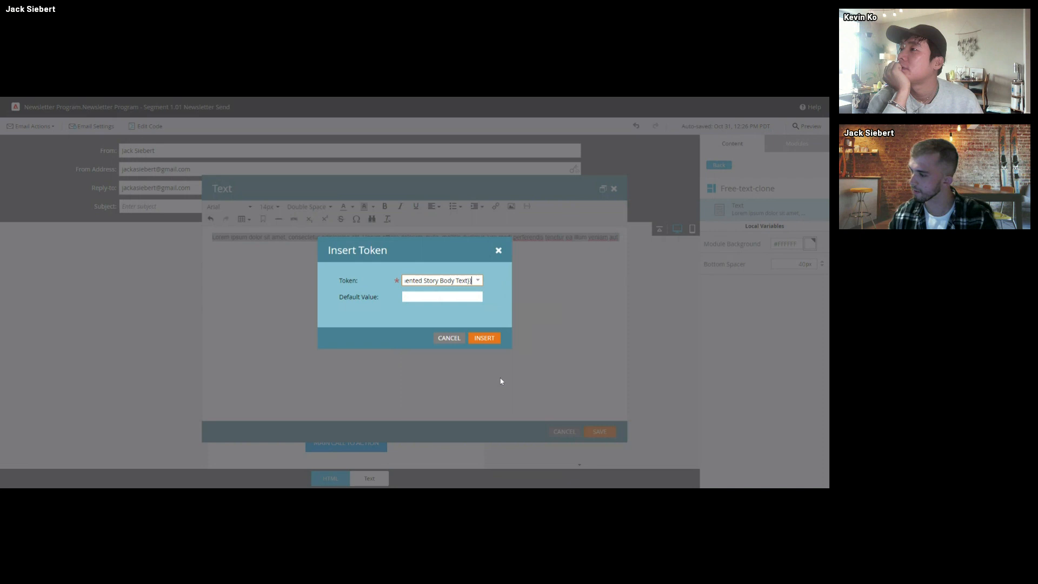
click(493, 340)
click(599, 431)
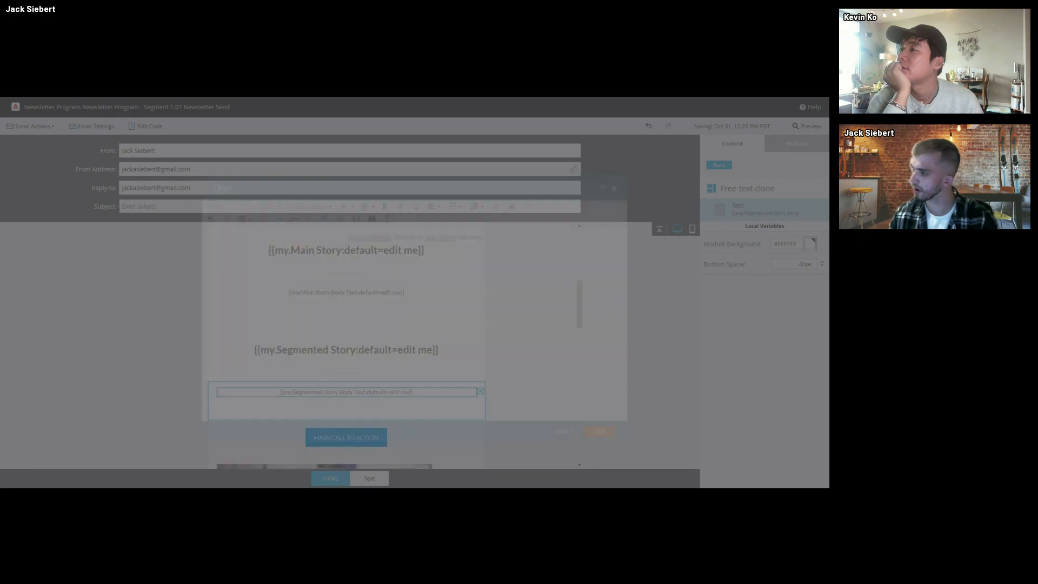
scroll(541, 342, up, 2)
scroll(534, 342, down, 2)
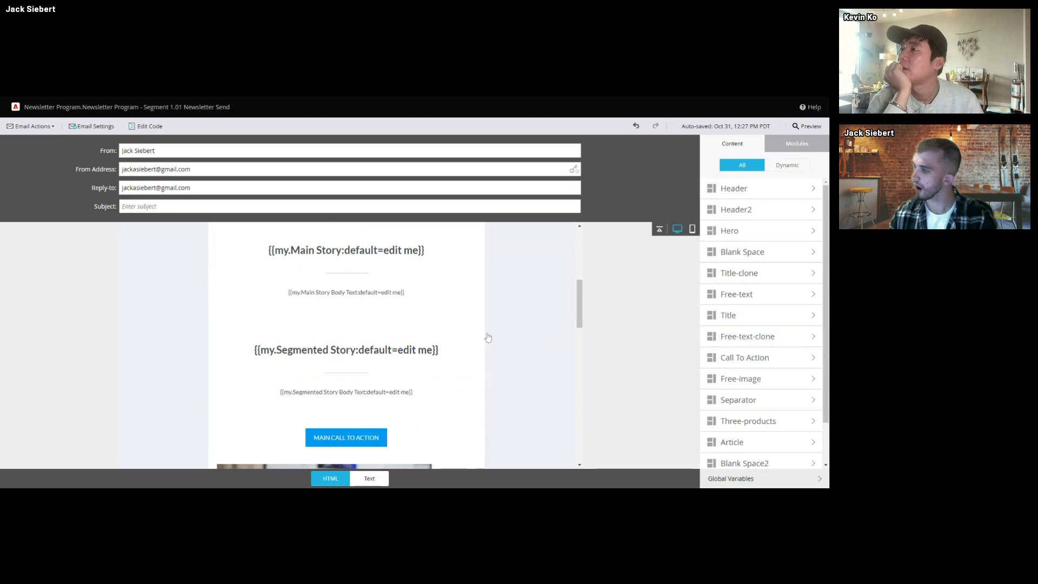
- Examine the Call To Action module's button text and button link variables
click(377, 443)
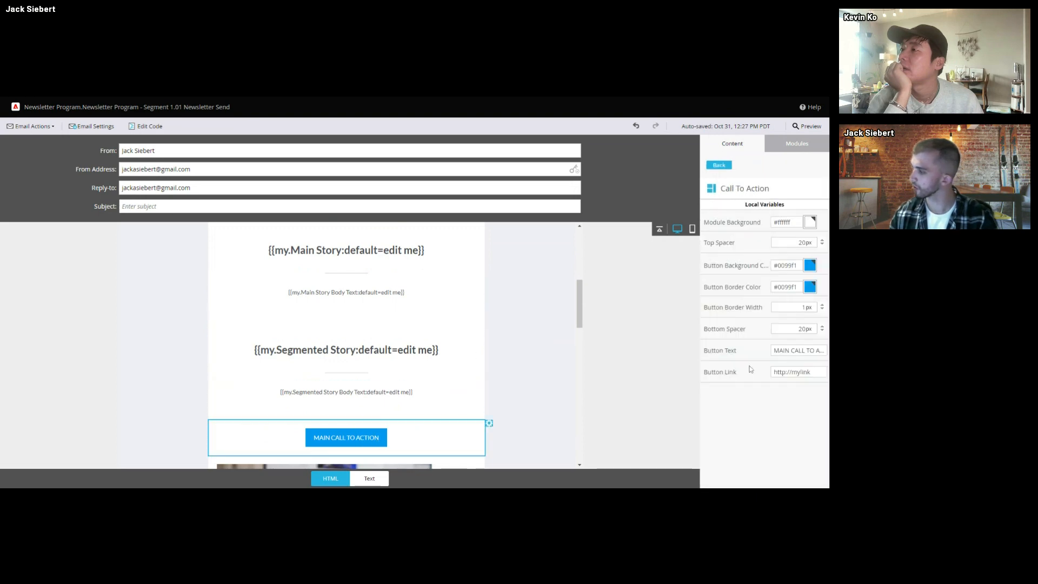
triple_click(777, 350)
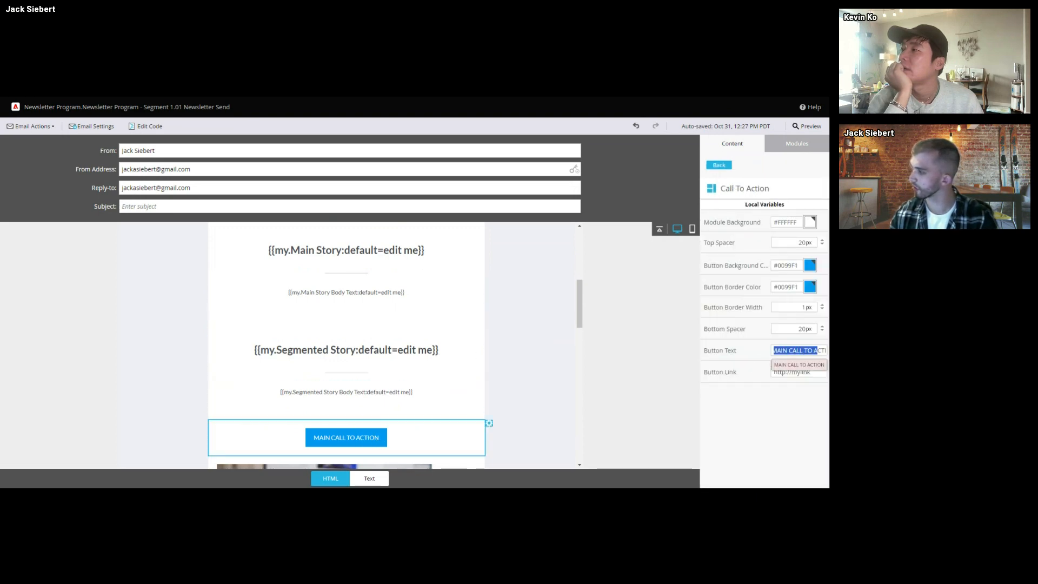
click(730, 390)
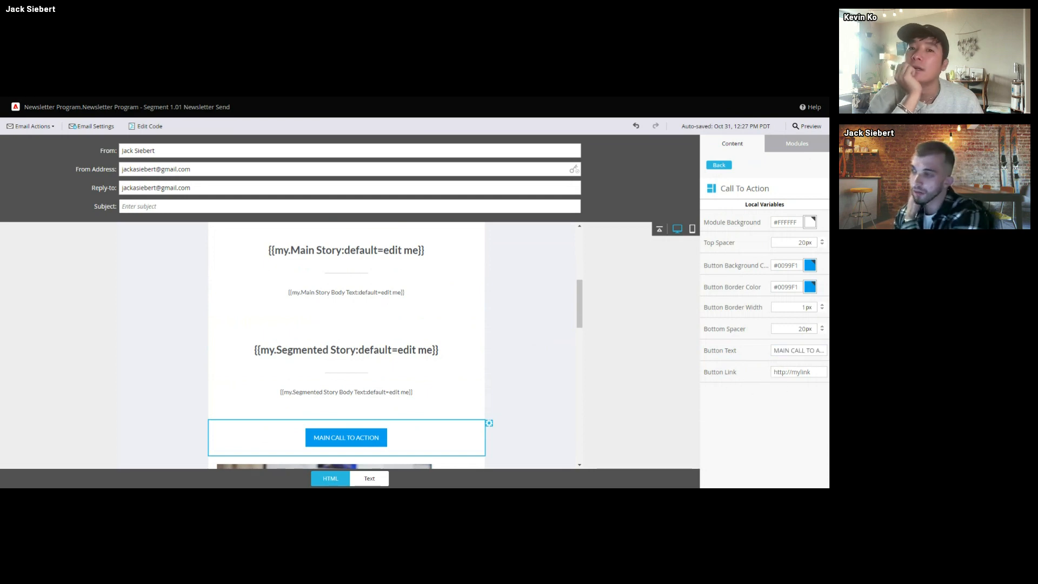
click(811, 372)
drag(810, 372, 790, 372)
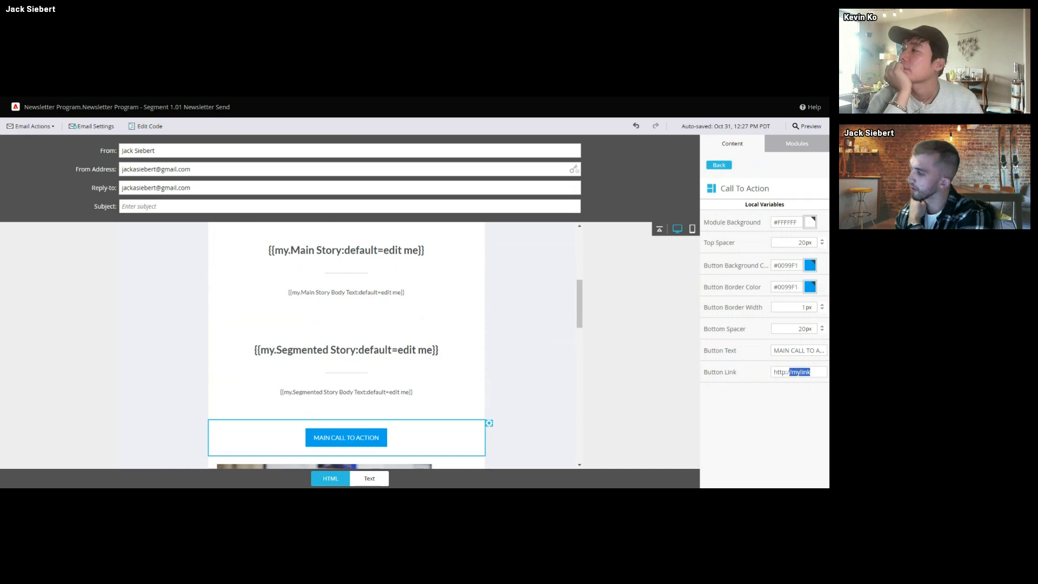
- Examine the Hero module's background image setting and the Free-image module's image source options, leaving both images as they are
scroll(543, 360, up, 6)
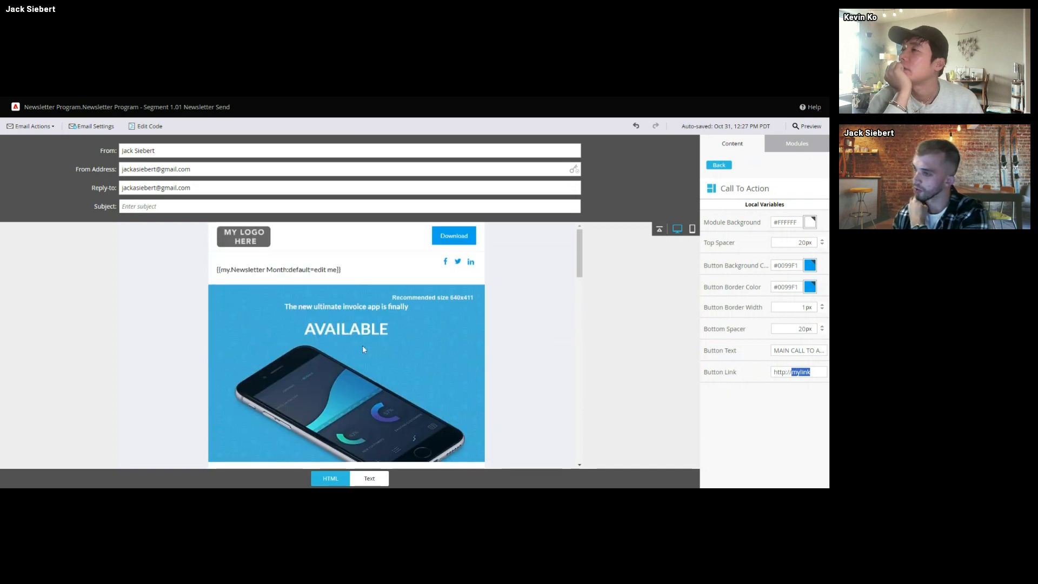
click(306, 309)
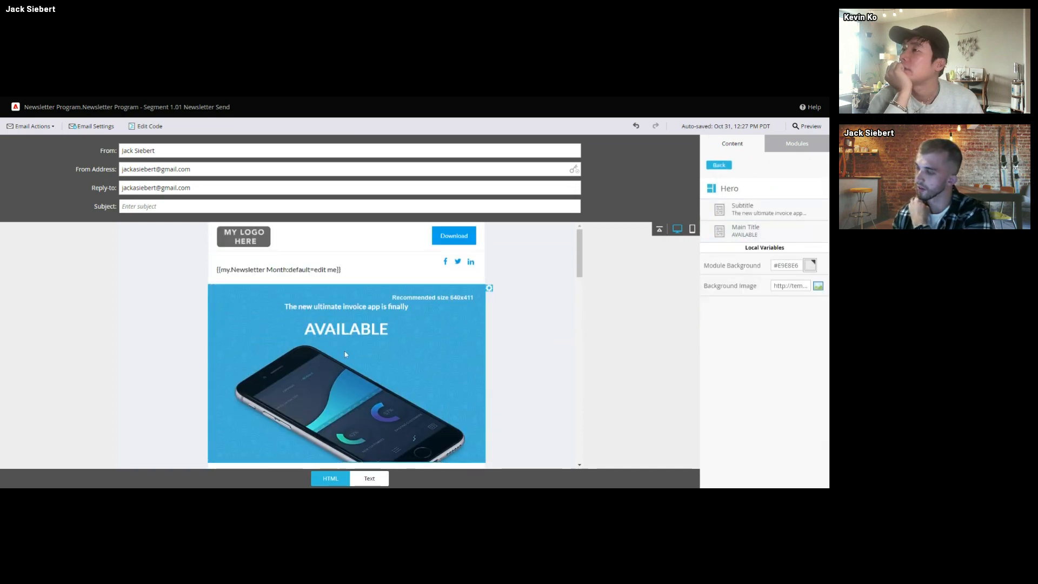
scroll(345, 351, down, 10)
click(345, 291)
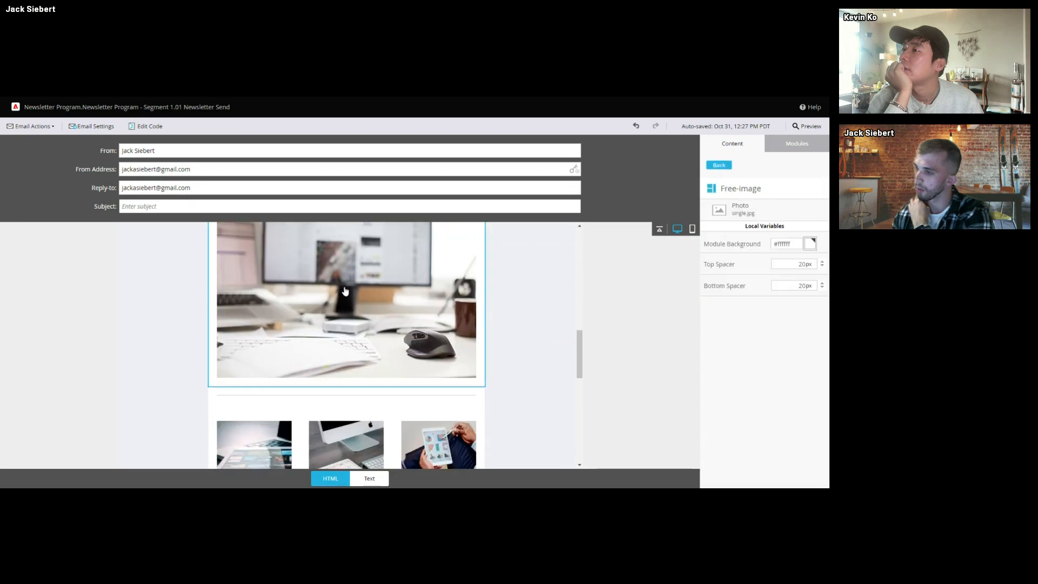
double_click(314, 328)
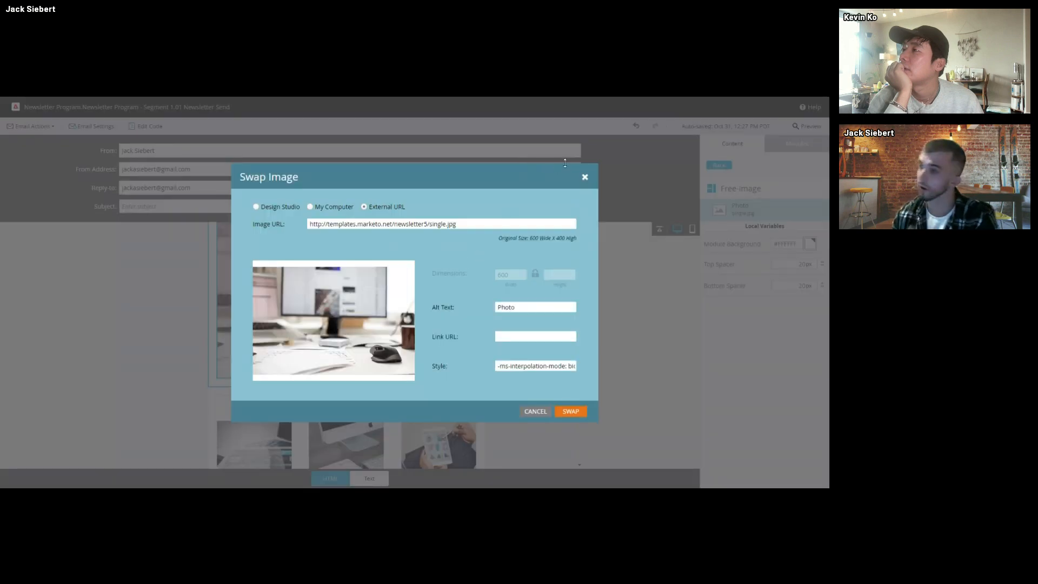
click(584, 178)
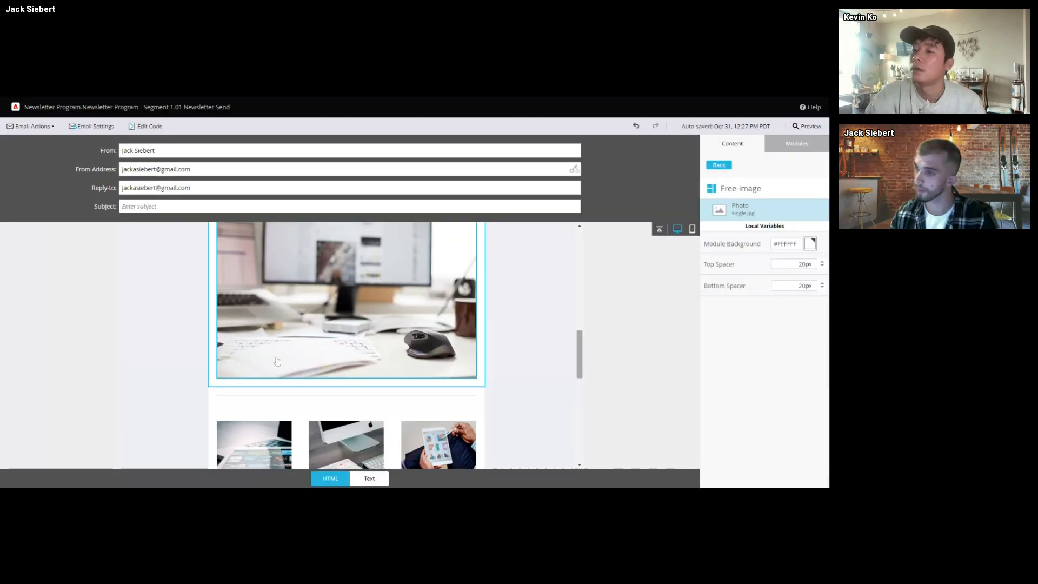
scroll(165, 321, up, 3)
scroll(166, 321, up, 4)
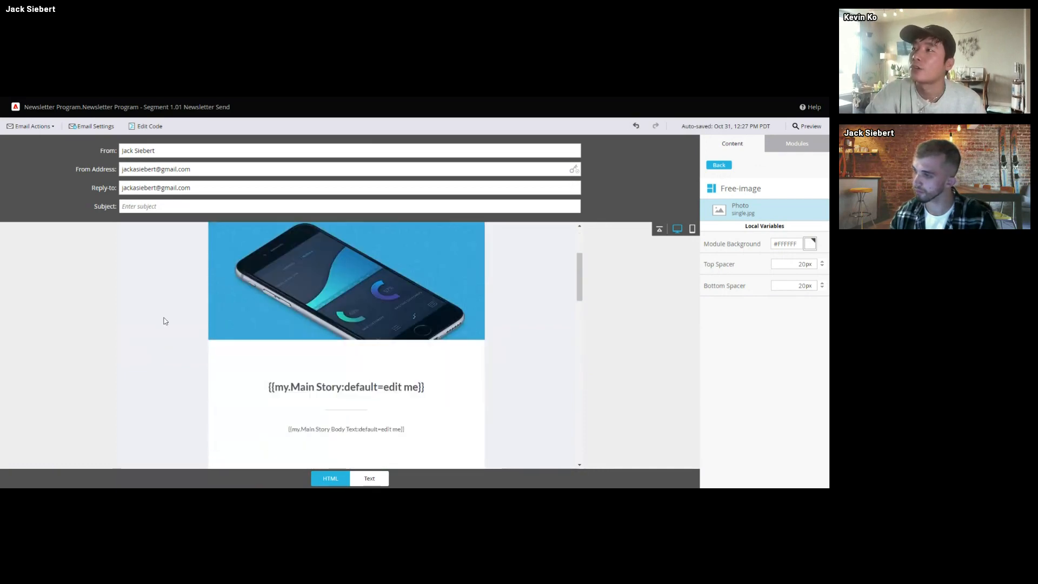
scroll(166, 321, down, 2)
click(534, 319)
scroll(401, 324, up, 2)
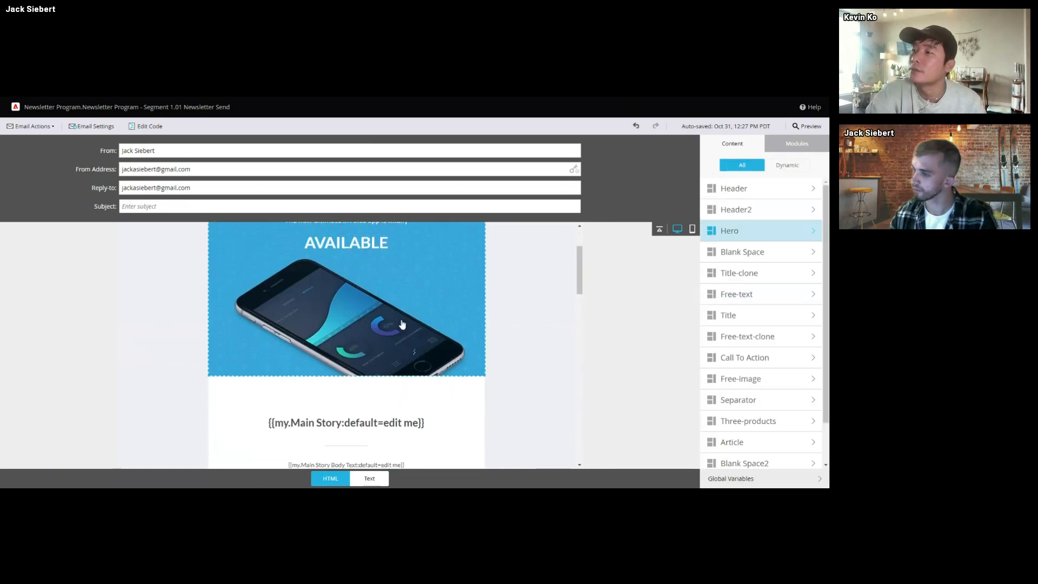
click(366, 306)
scroll(400, 308, down, 6)
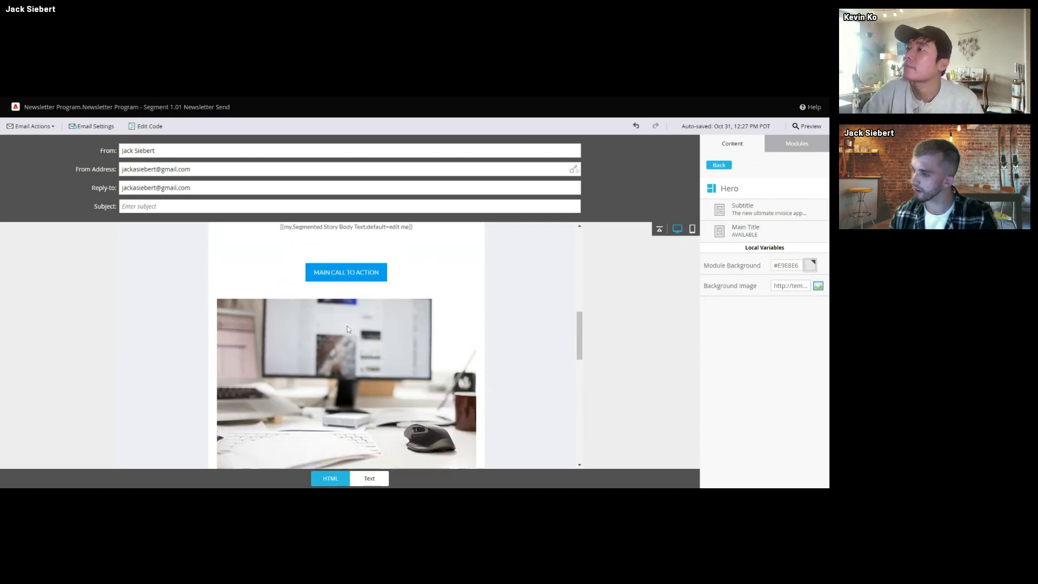
click(339, 331)
double_click(318, 332)
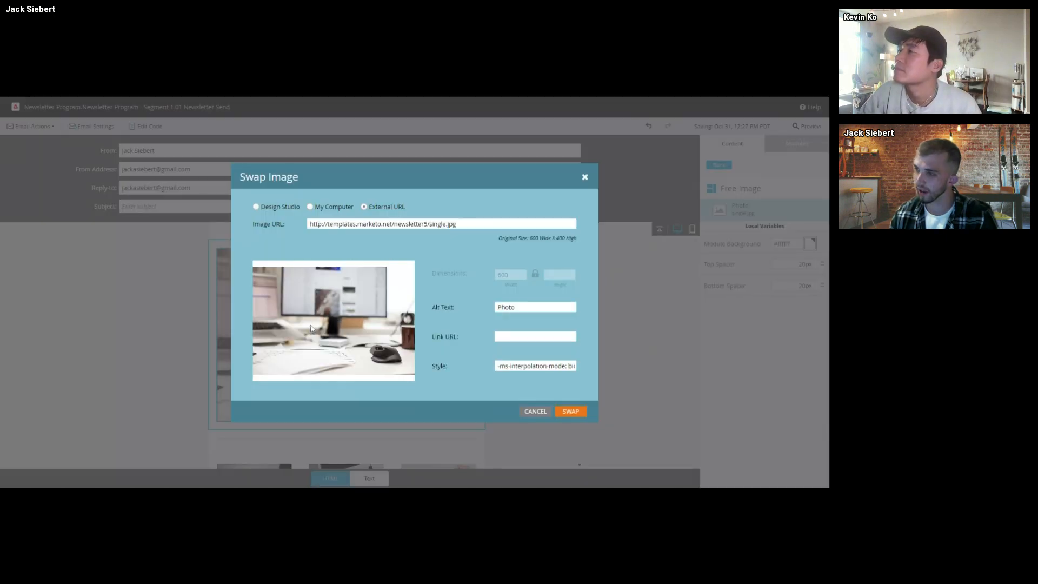
click(585, 178)
- Try to use the {{my.Image File}} token as the external image URL for the Free-image photo
double_click(381, 246)
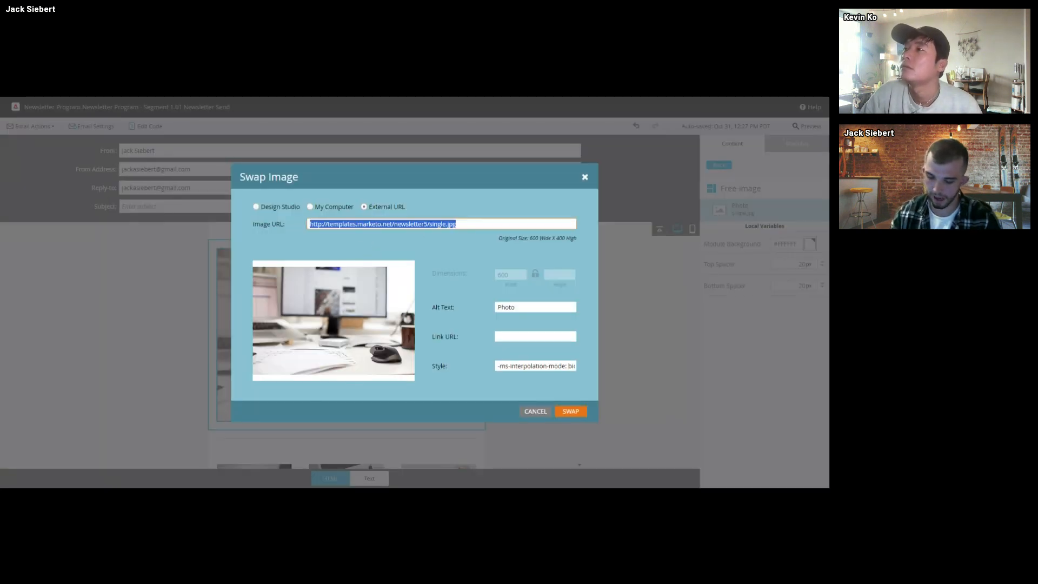
text({{)
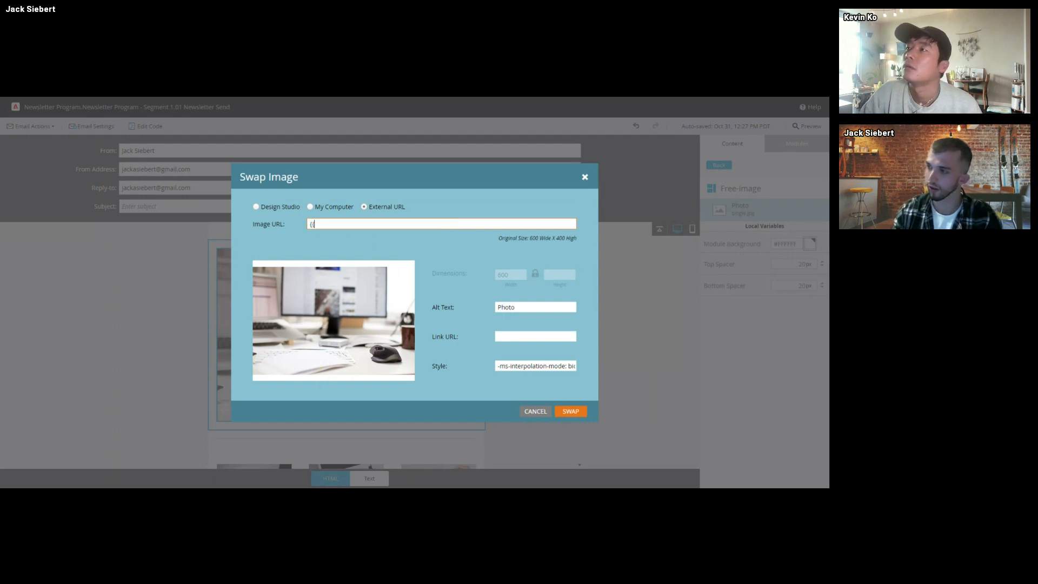
text(u{my)
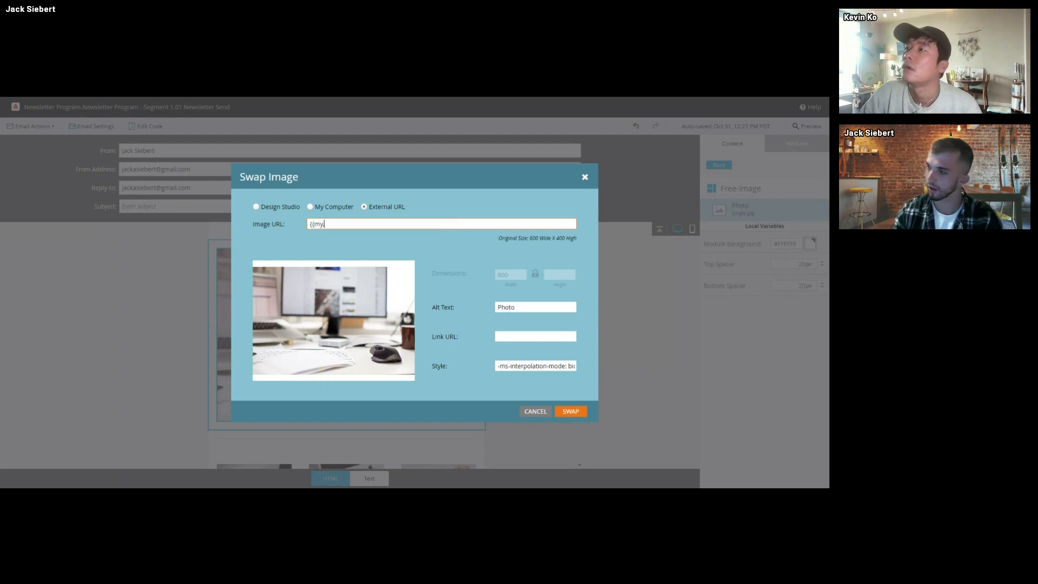
text(.IM)
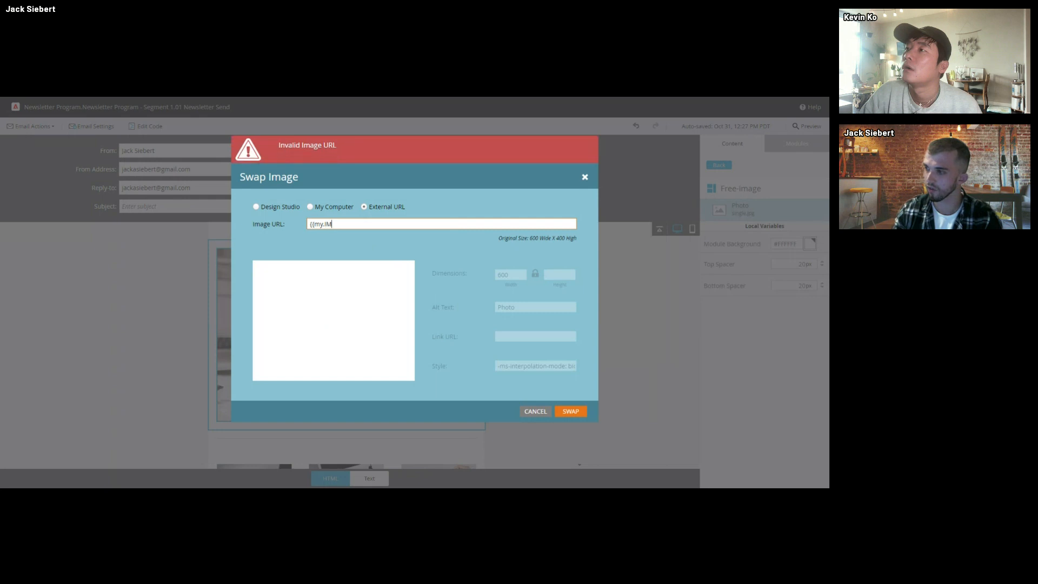
text(age File}})
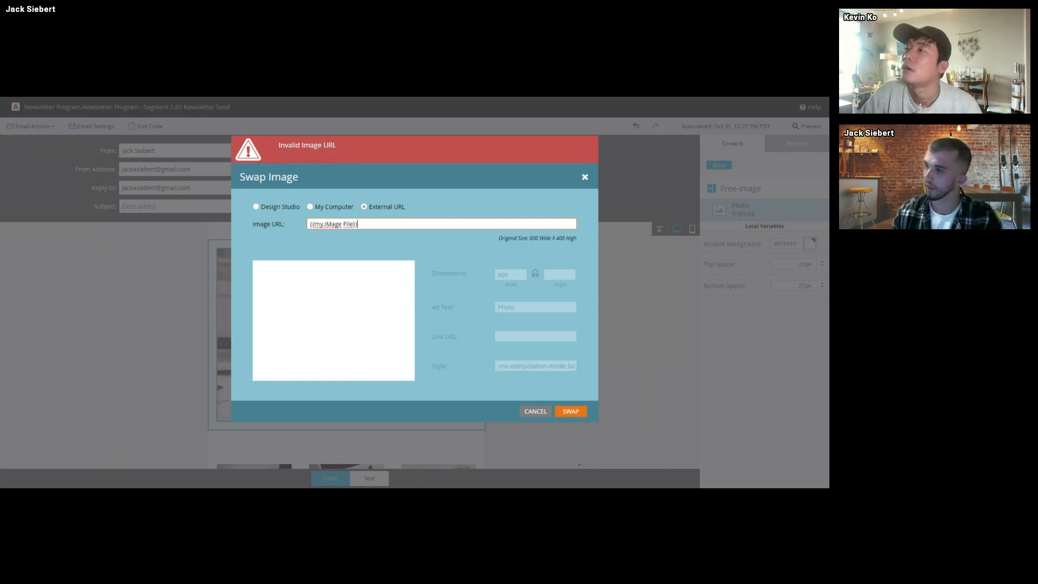
click(332, 224)
key(BackSpace)
text(m)
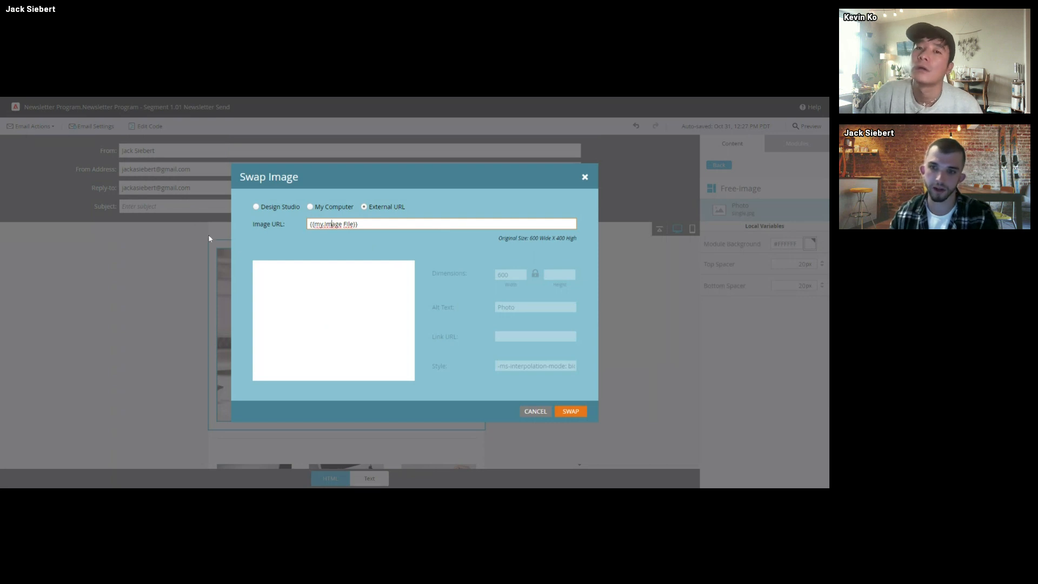
click(215, 141)
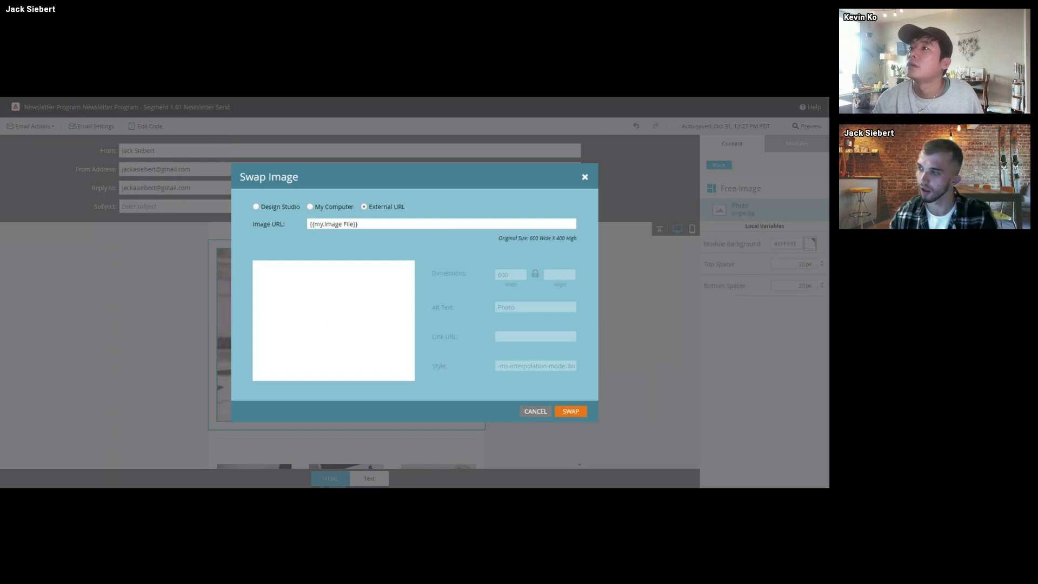
triple_click(334, 224)
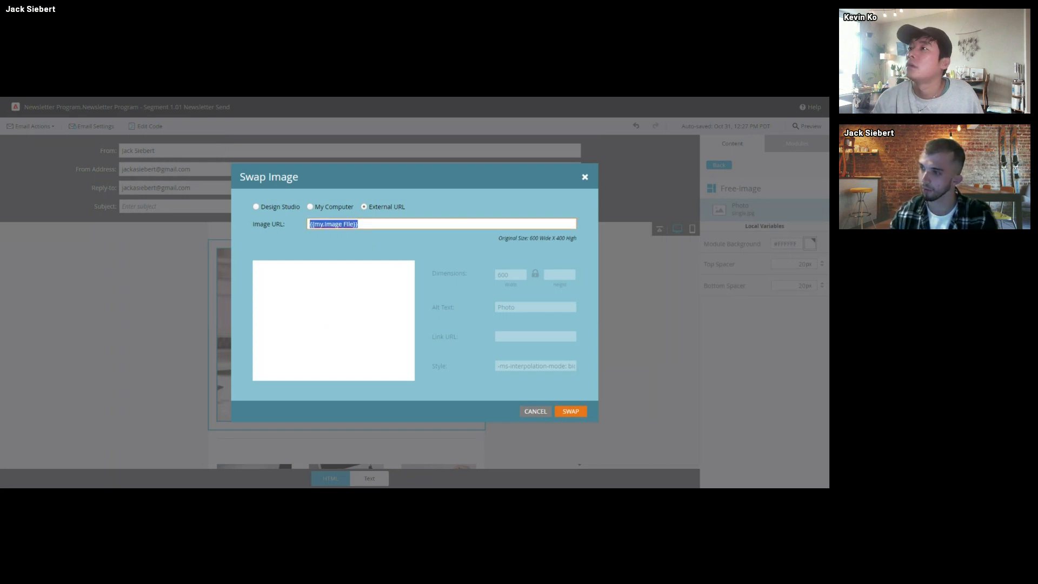
click(536, 411)
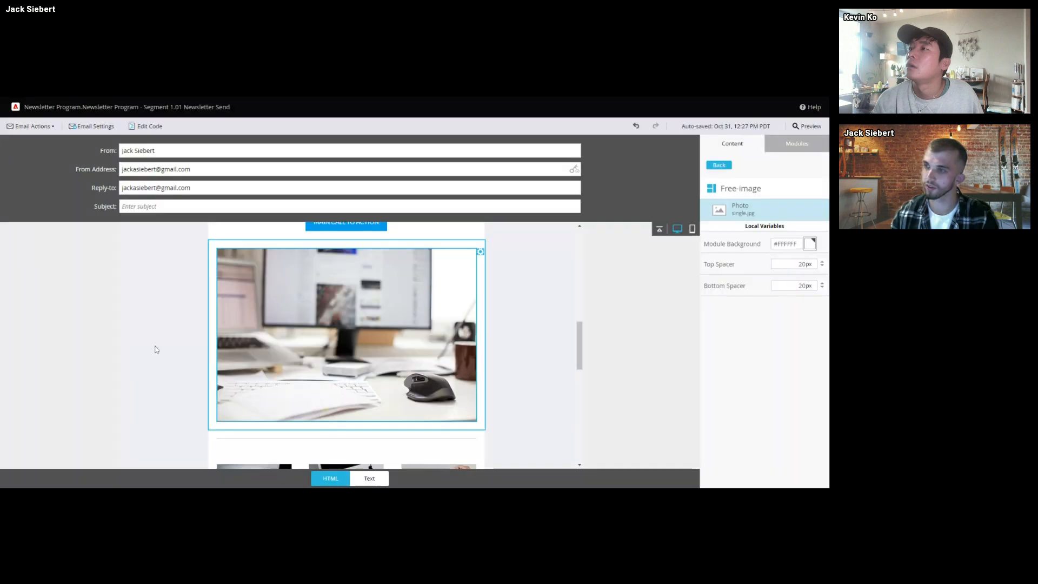
click(155, 354)
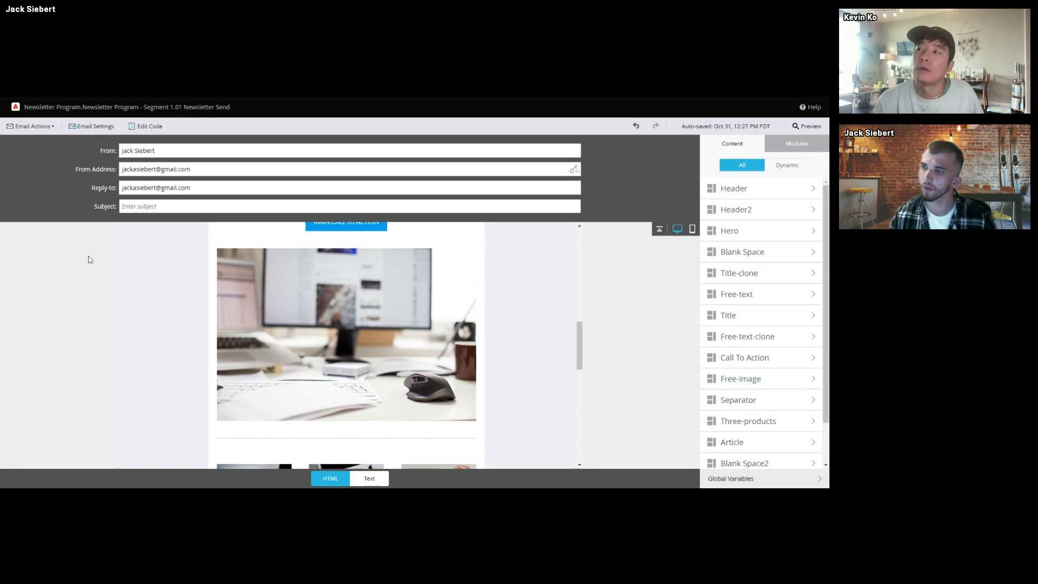
scroll(193, 362, up, 5)
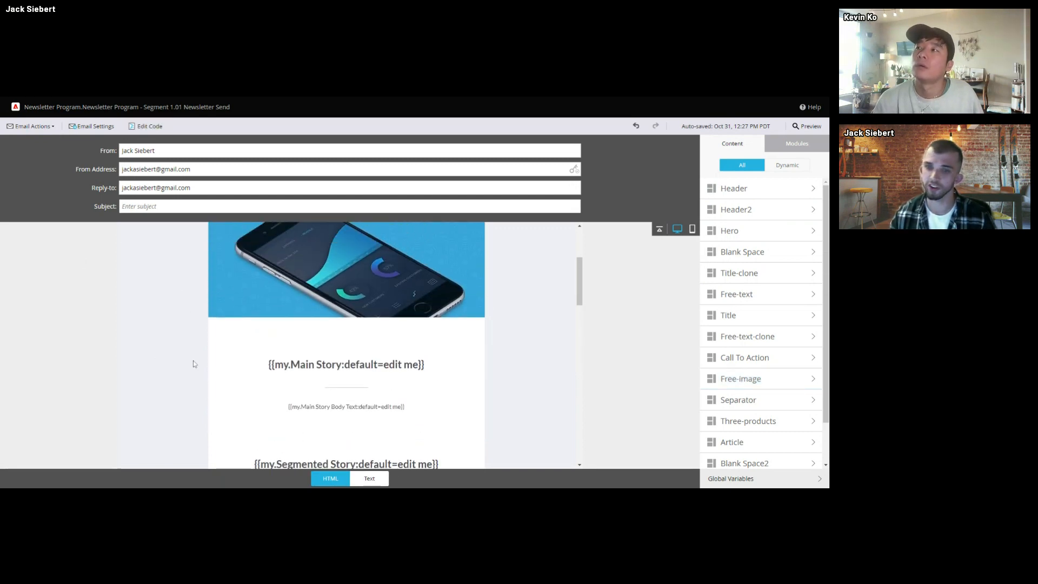
scroll(194, 363, up, 3)
scroll(194, 363, down, 10)
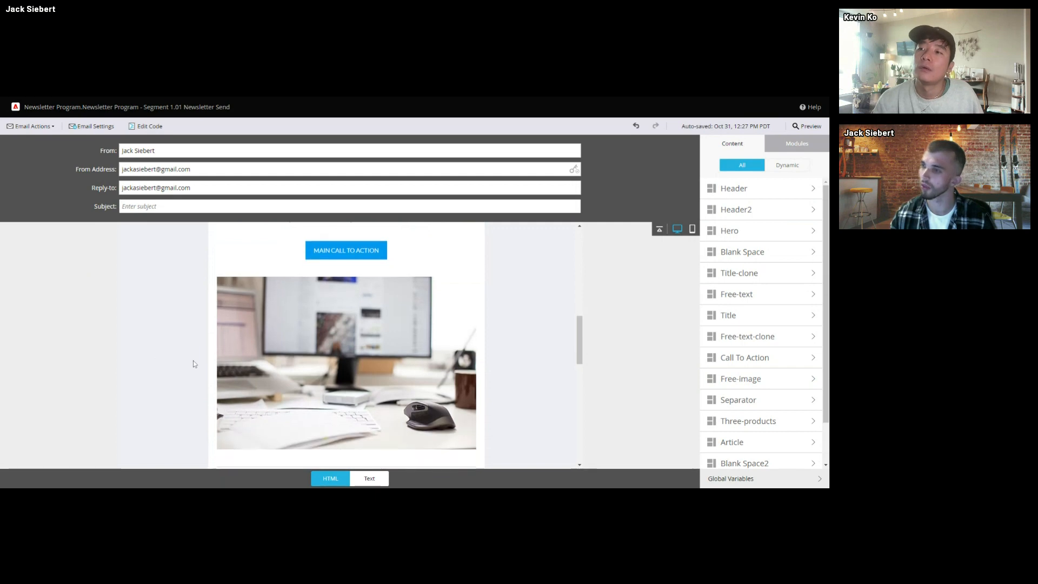
scroll(193, 361, down, 3)
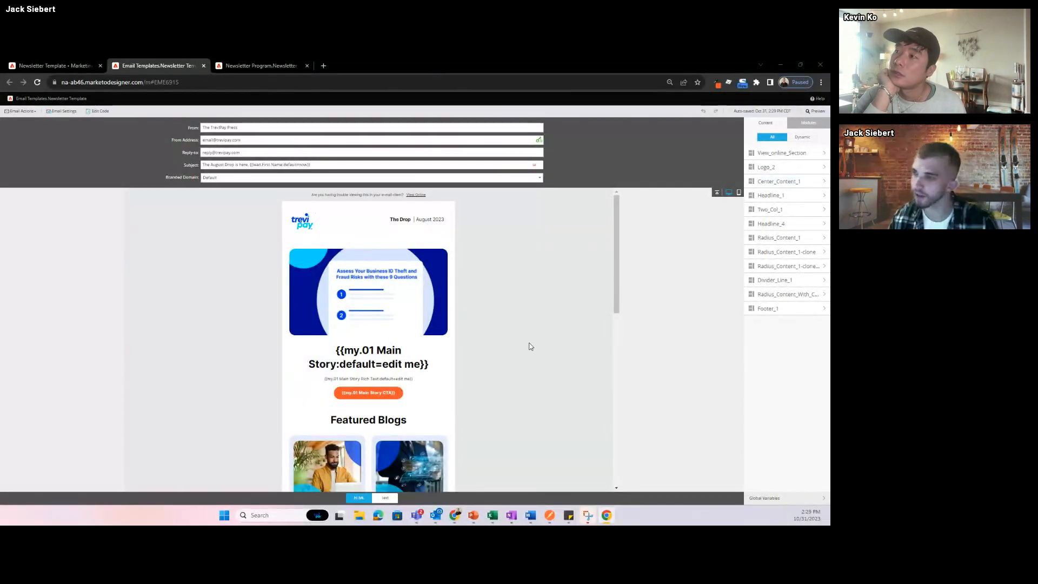
- Examine the external image URL and link settings of the Center_Content_1 banner image, leaving the image as it is
key(ctrl+plus)
key(ctrl+plus)
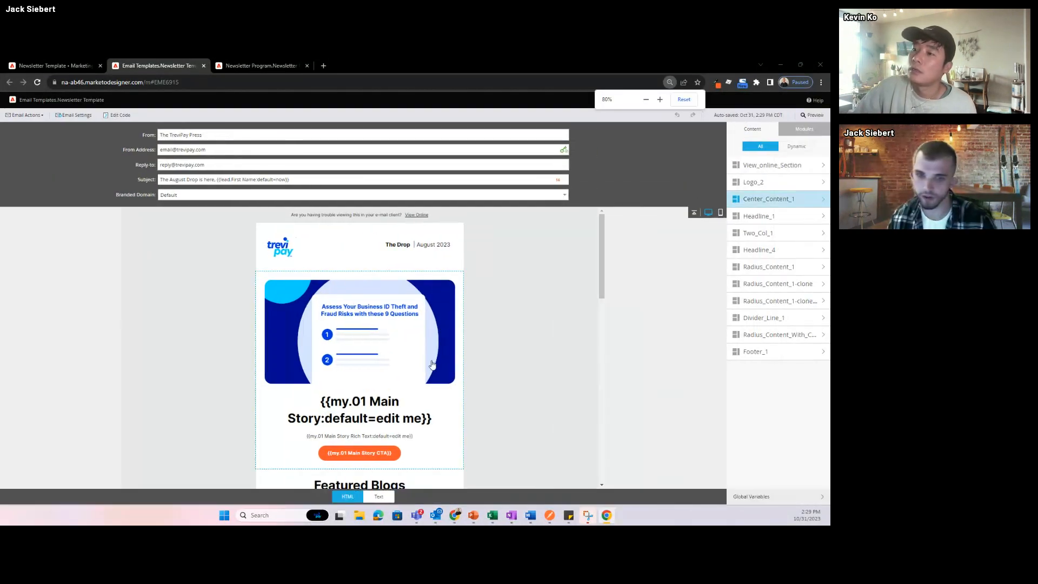
scroll(430, 362, down, 1)
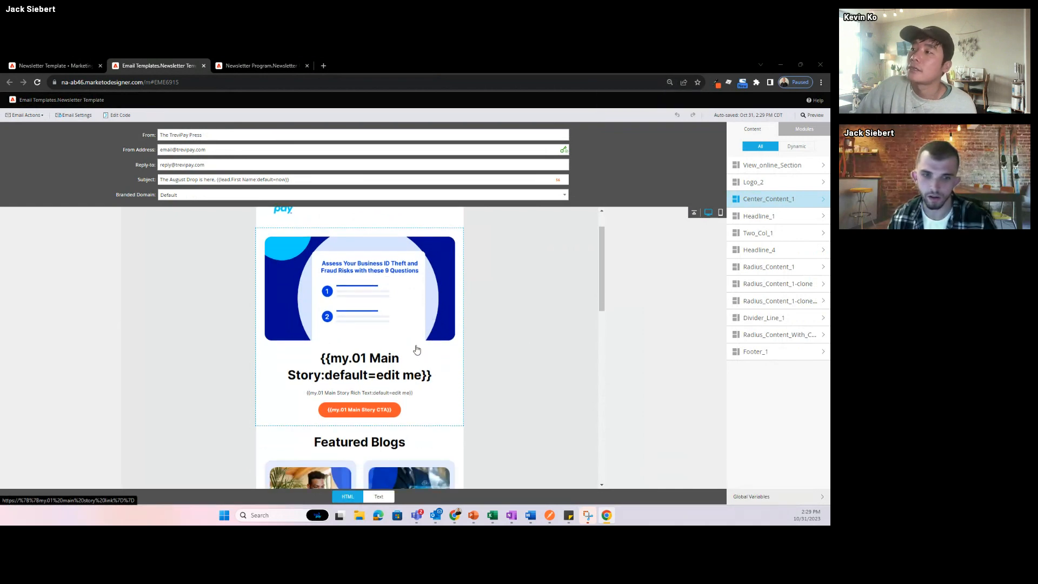
scroll(417, 350, up, 1)
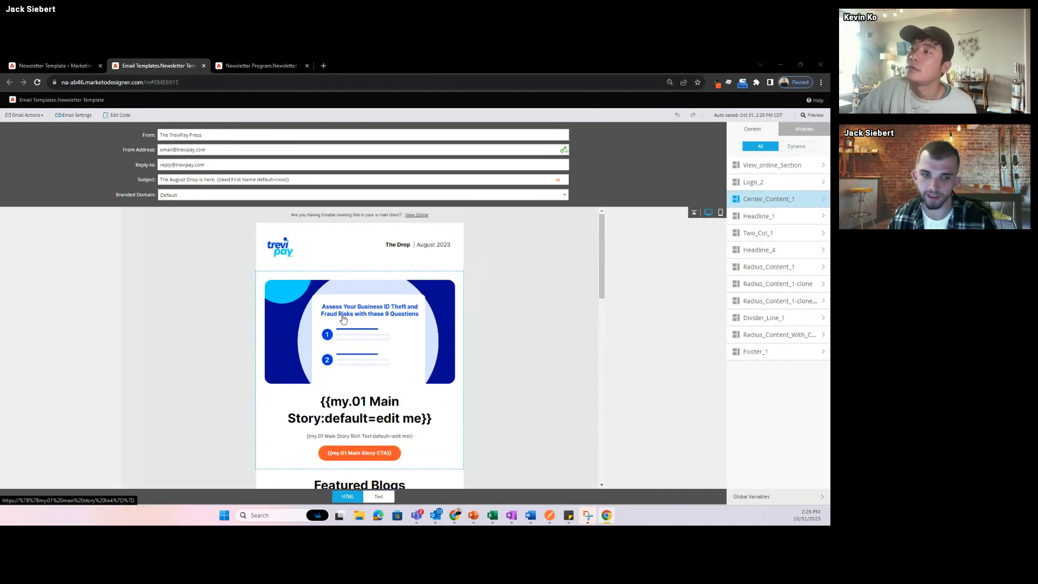
double_click(372, 349)
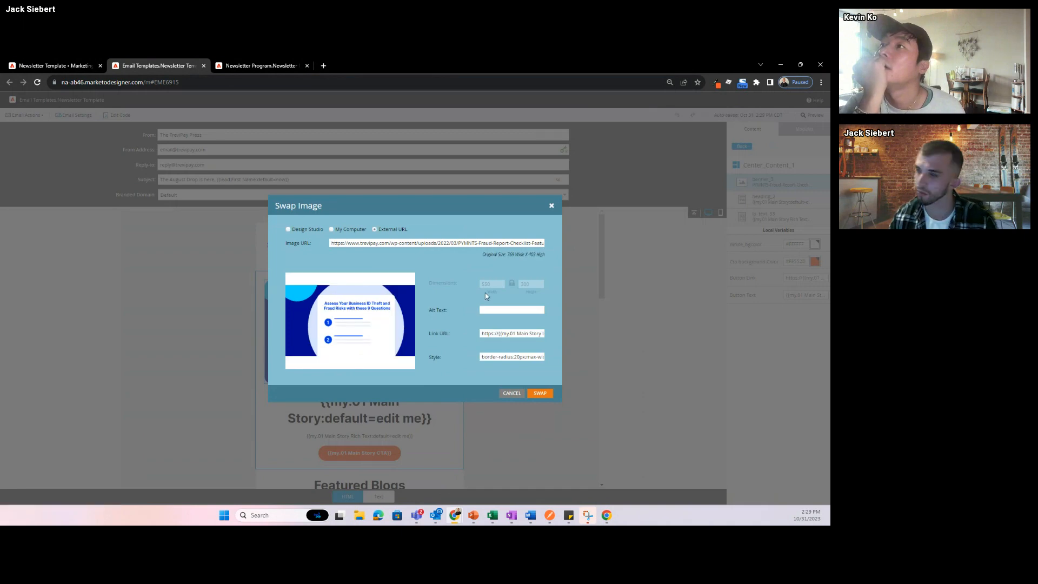
click(420, 242)
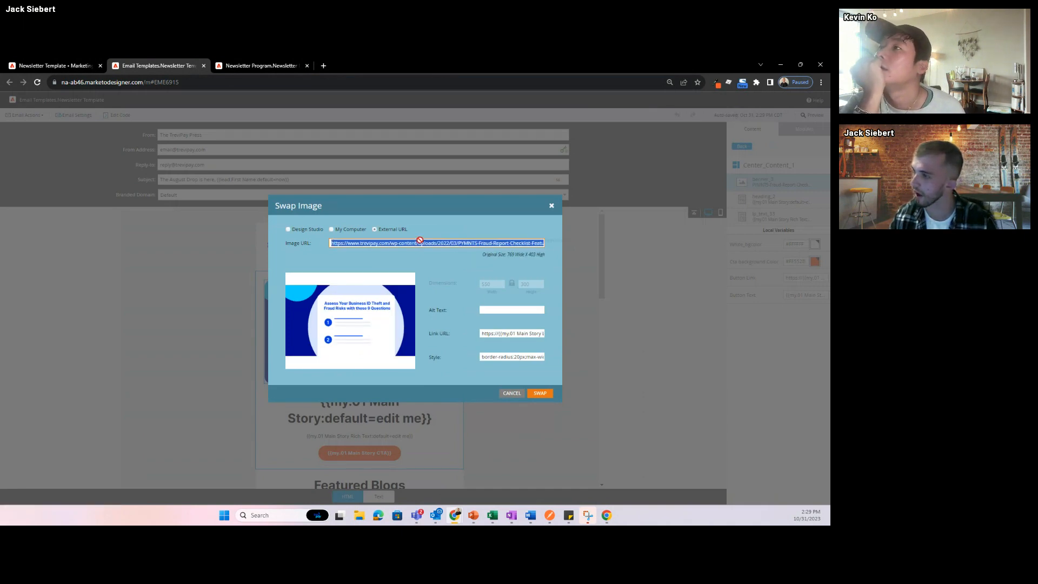
click(552, 206)
- Review the title and description tokens in the Featured Blogs and TreviPay In The News sections down to the resource center block
scroll(443, 320, down, 2)
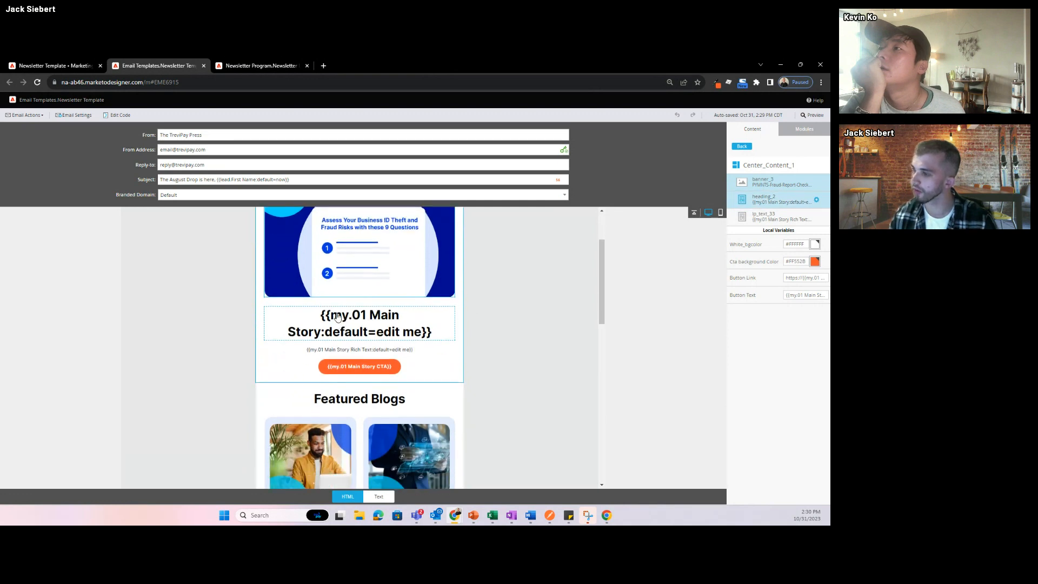
scroll(373, 328, down, 4)
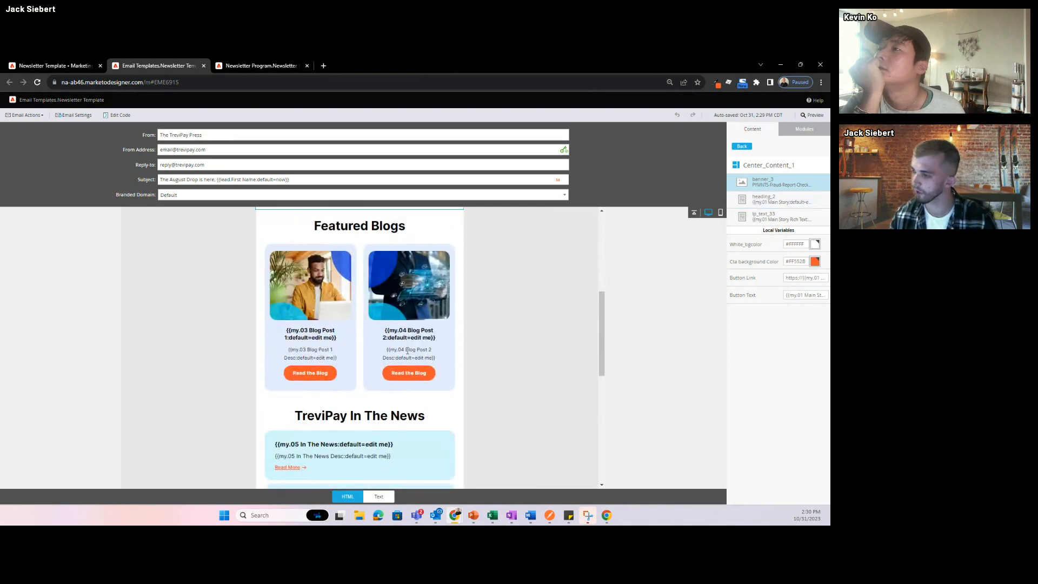
scroll(408, 350, down, 3)
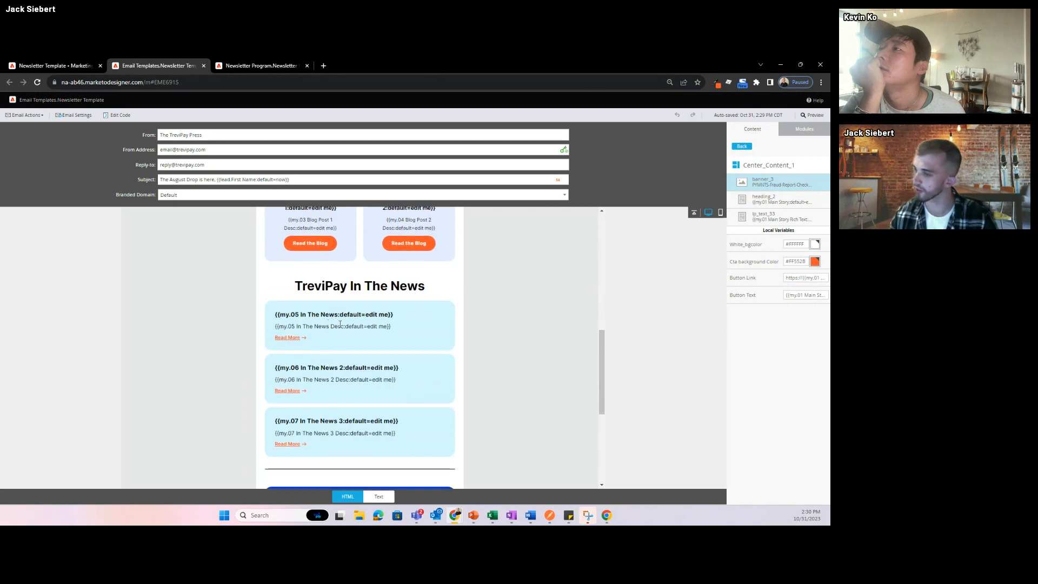
scroll(322, 327, down, 3)
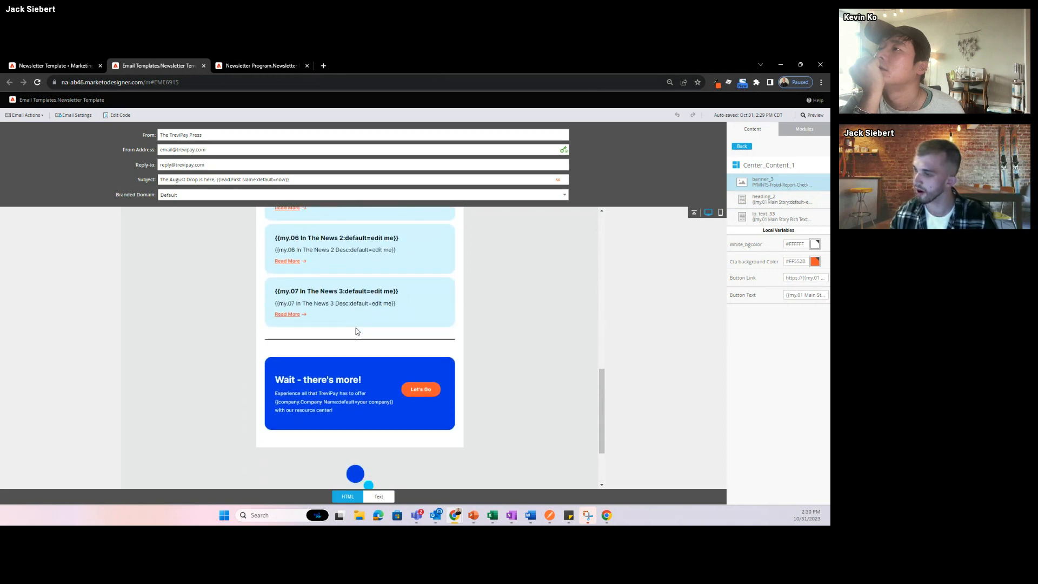
scroll(358, 313, up, 3)
scroll(358, 312, up, 4)
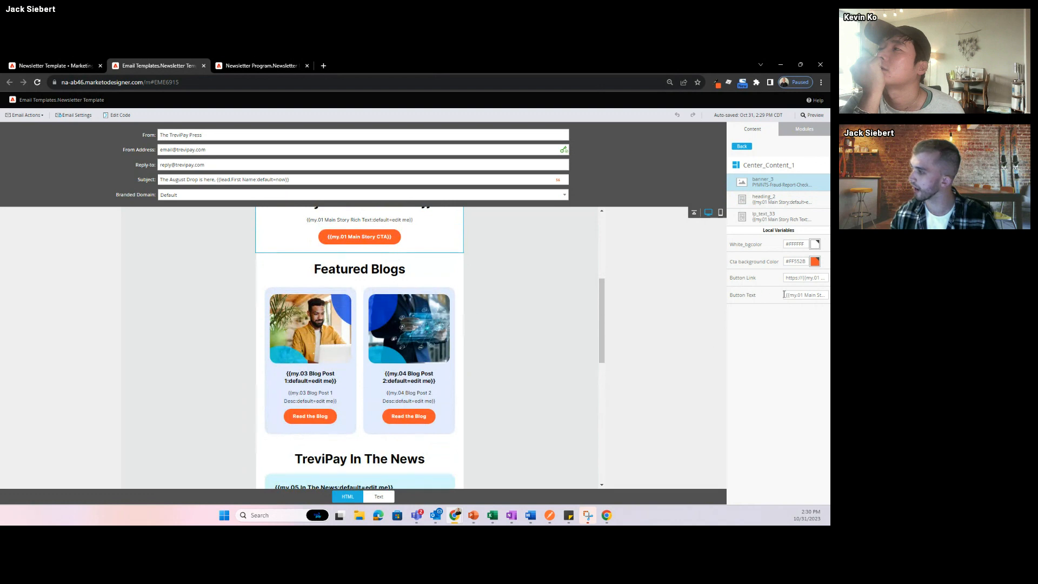
drag(785, 295, 829, 295)
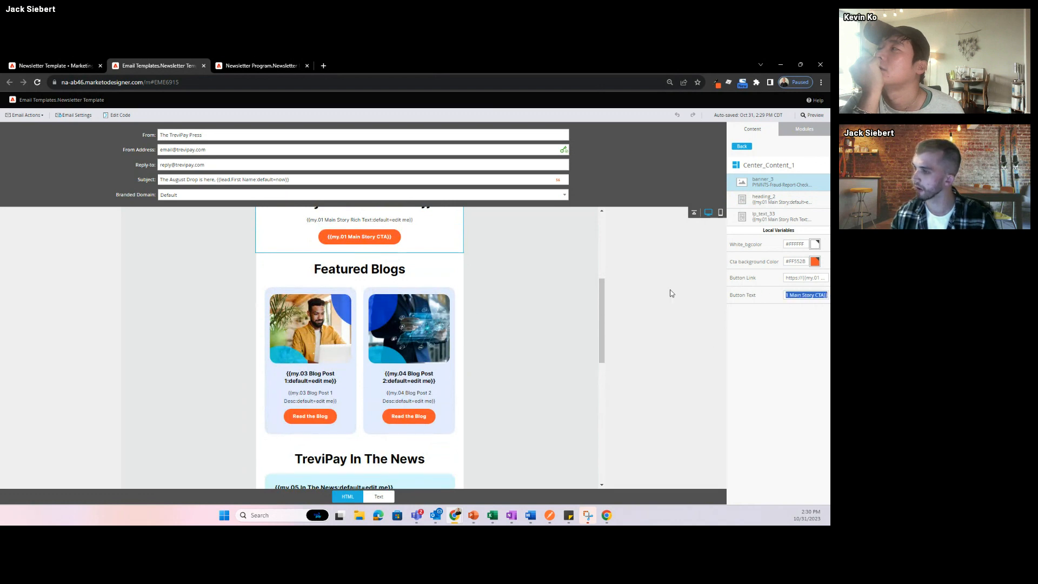
scroll(430, 270, up, 1)
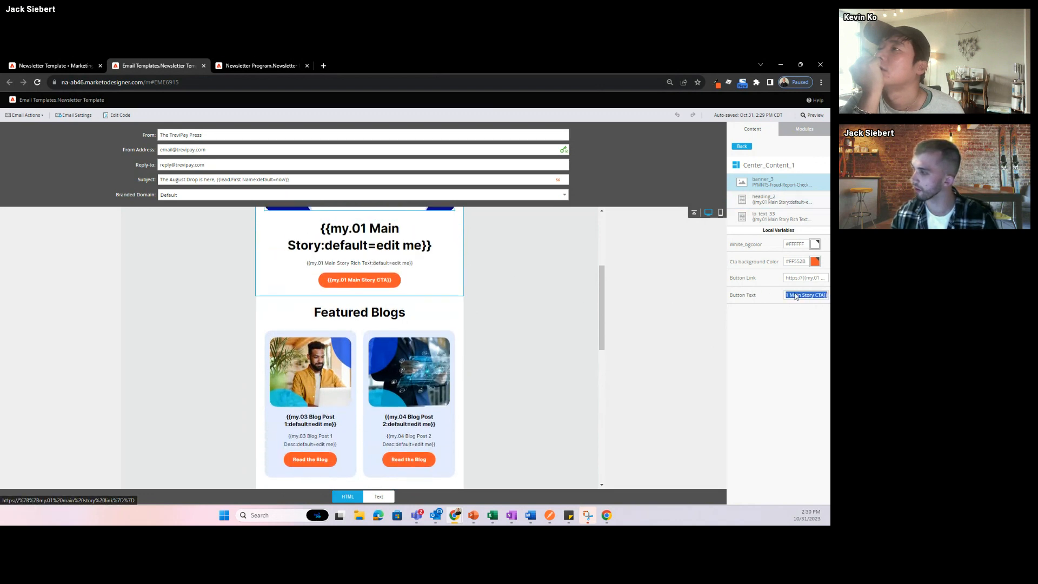
click(787, 278)
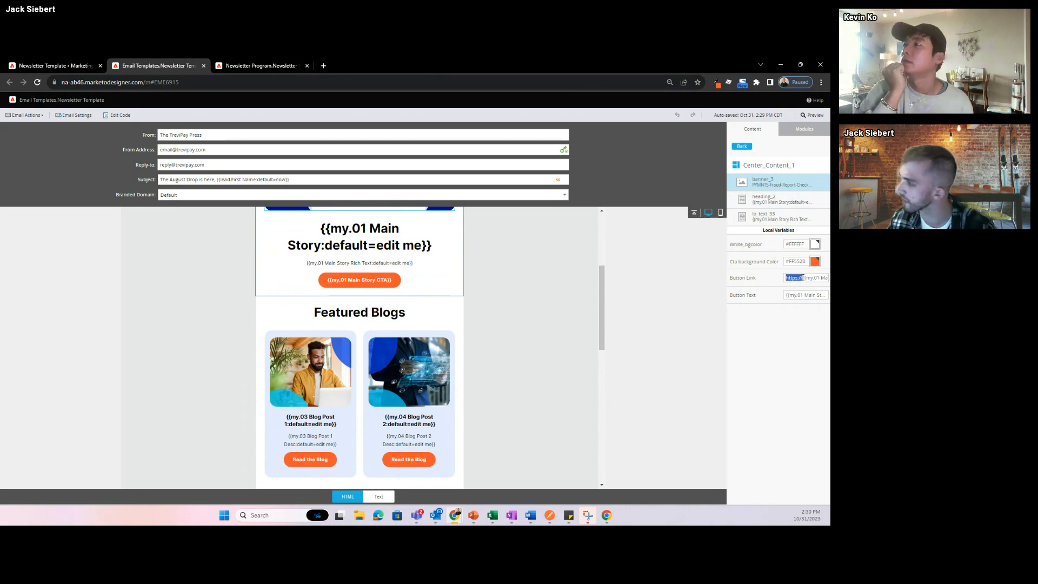
drag(804, 278, 823, 278)
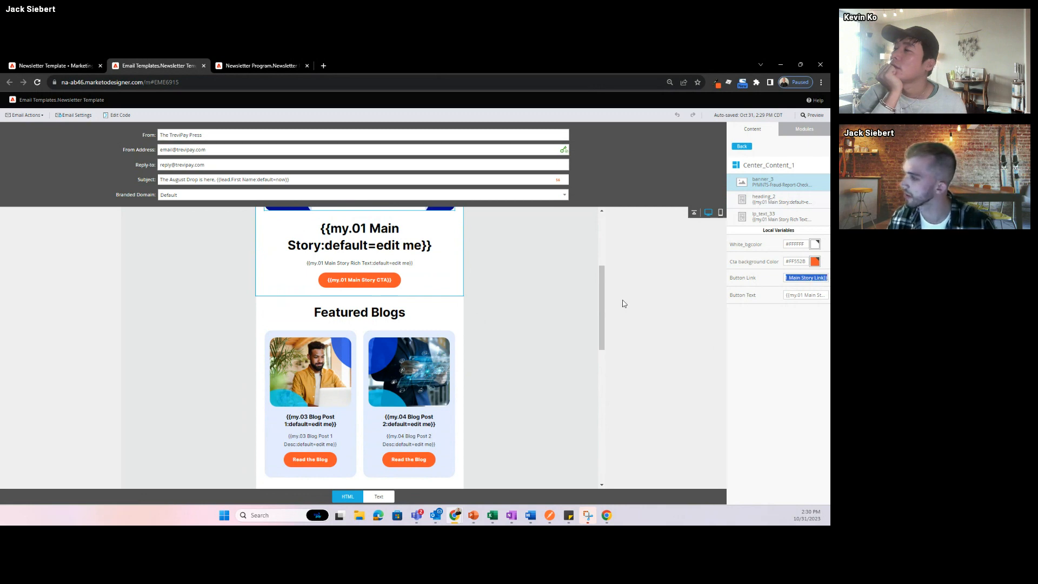
click(456, 318)
- Look over the main story banner and the two Featured Blogs cards in the newsletter layout
scroll(453, 321, down, 2)
scroll(333, 342, up, 5)
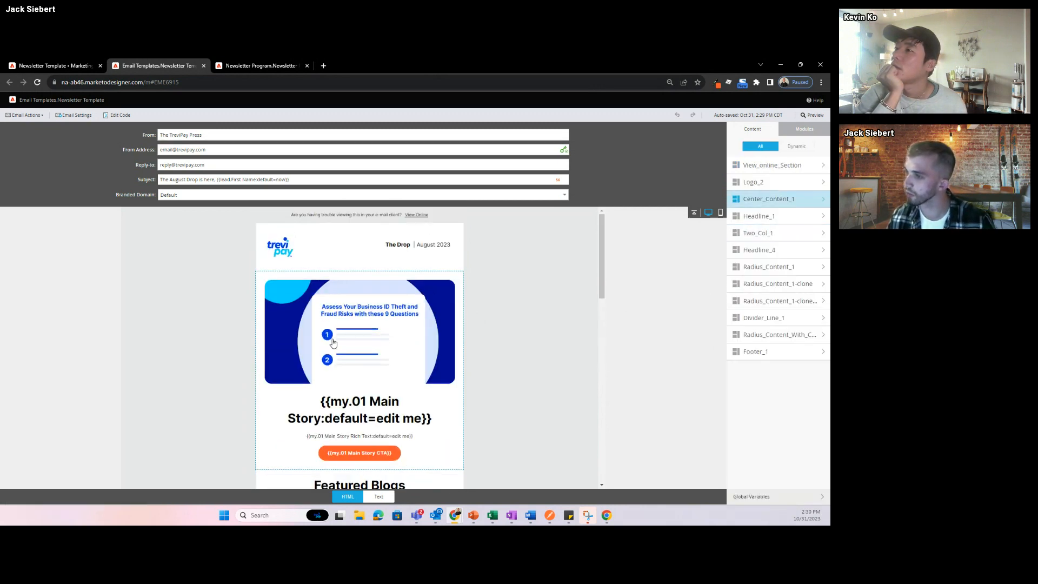
scroll(363, 308, down, 2)
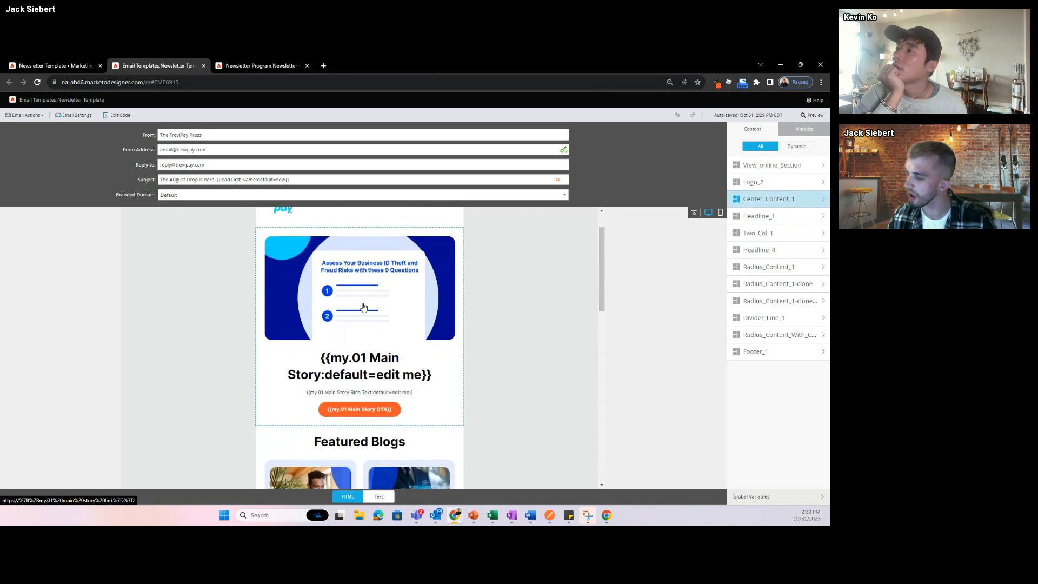
scroll(429, 364, down, 3)
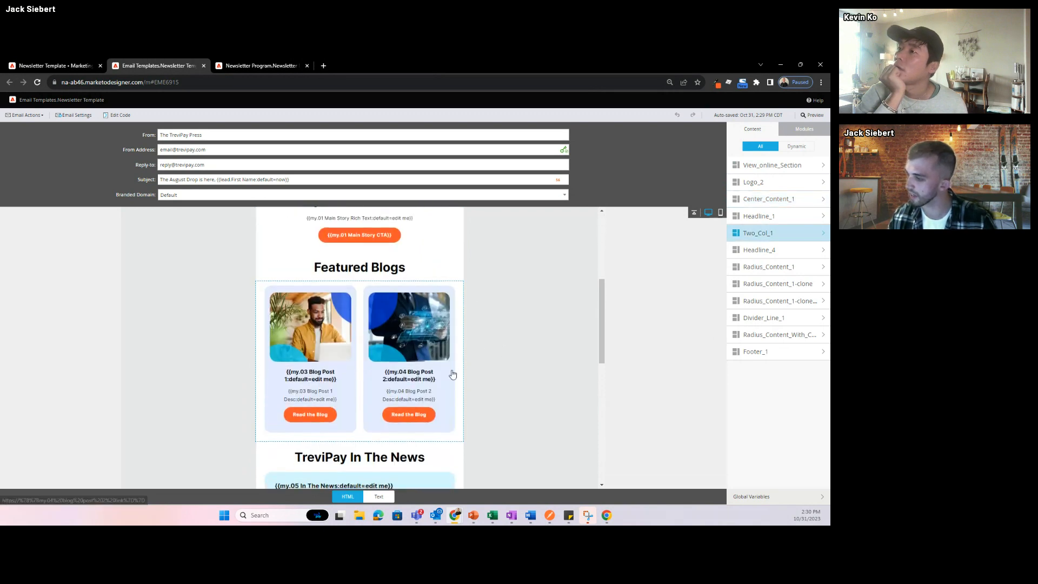
scroll(452, 375, down, 2)
scroll(448, 371, up, 4)
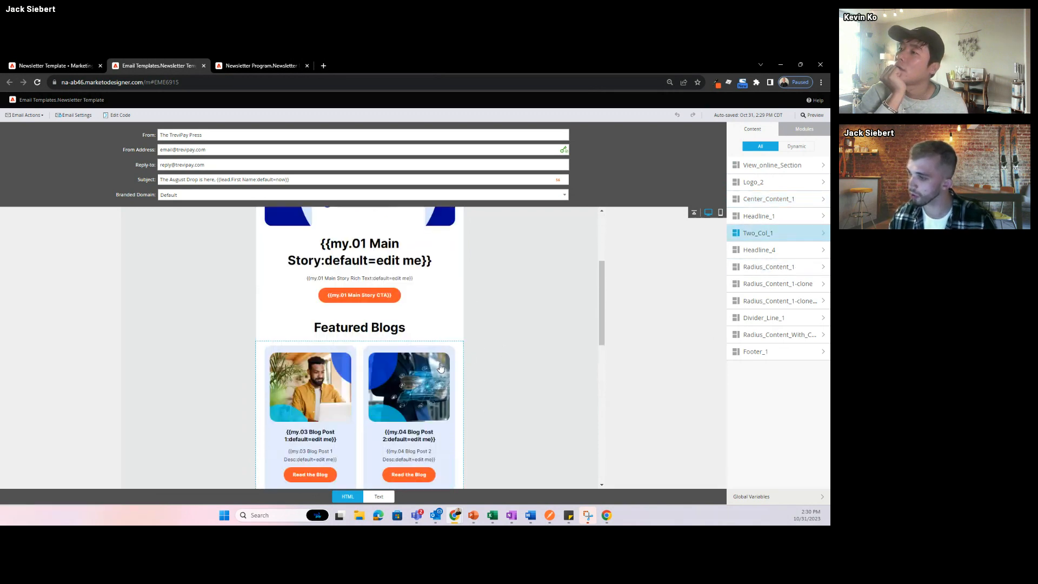
scroll(440, 367, up, 4)
- Examine the tokens and links in the newsletter's plain-text version from header to footer, and return to the HTML version
click(378, 496)
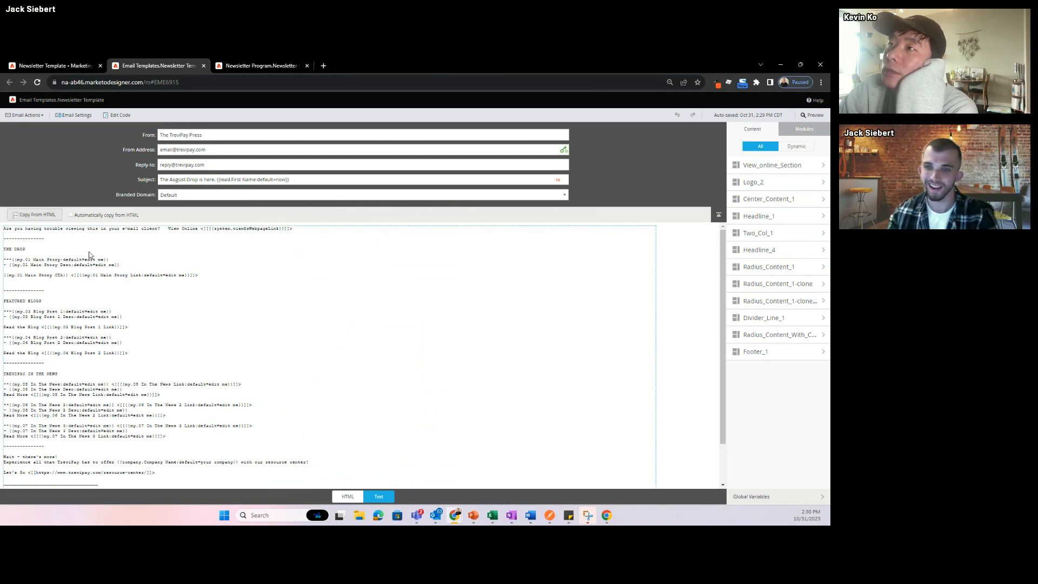
scroll(46, 271, down, 1)
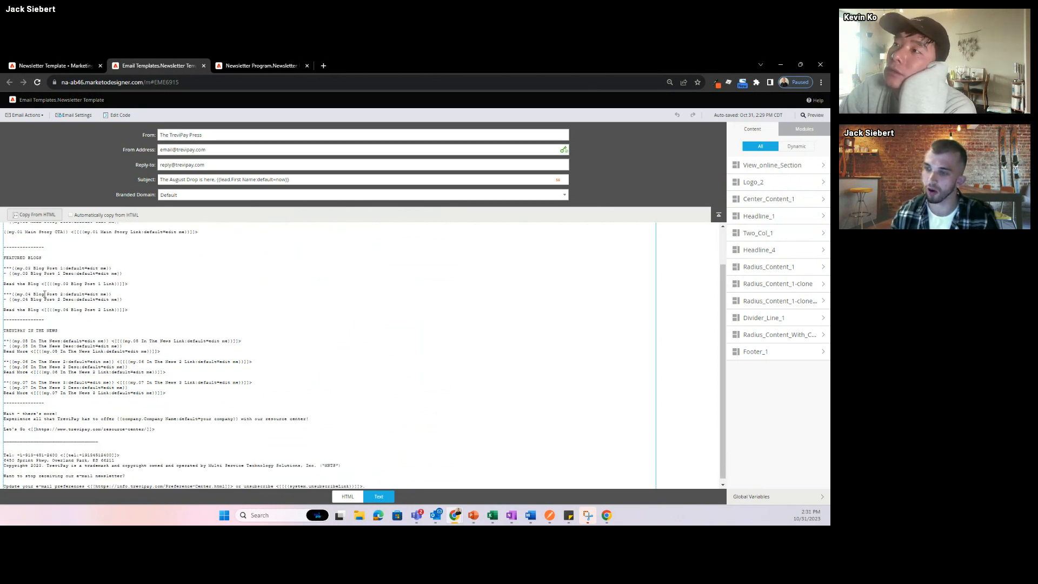
scroll(33, 287, up, 1)
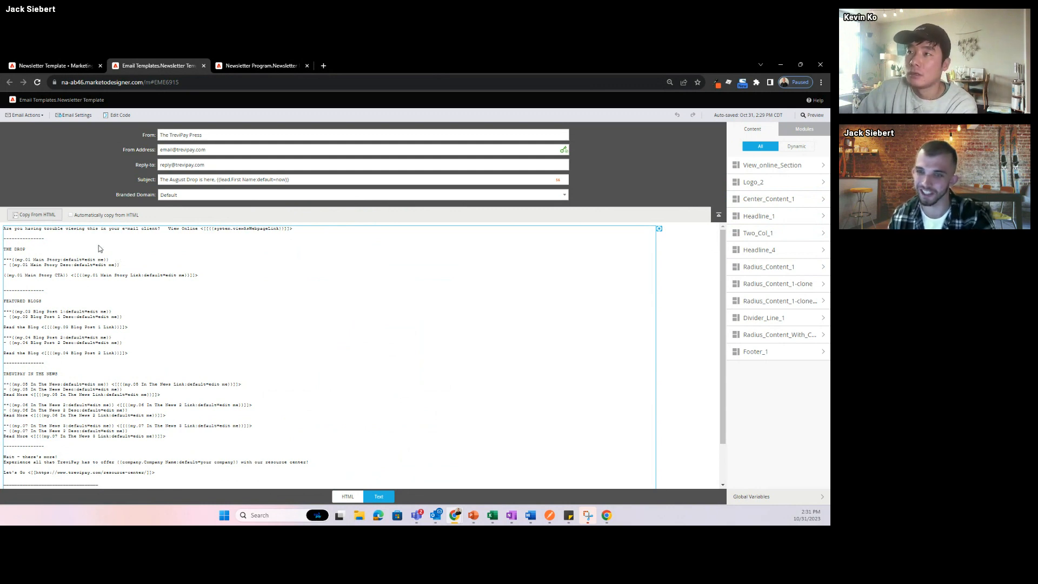
scroll(89, 301, down, 2)
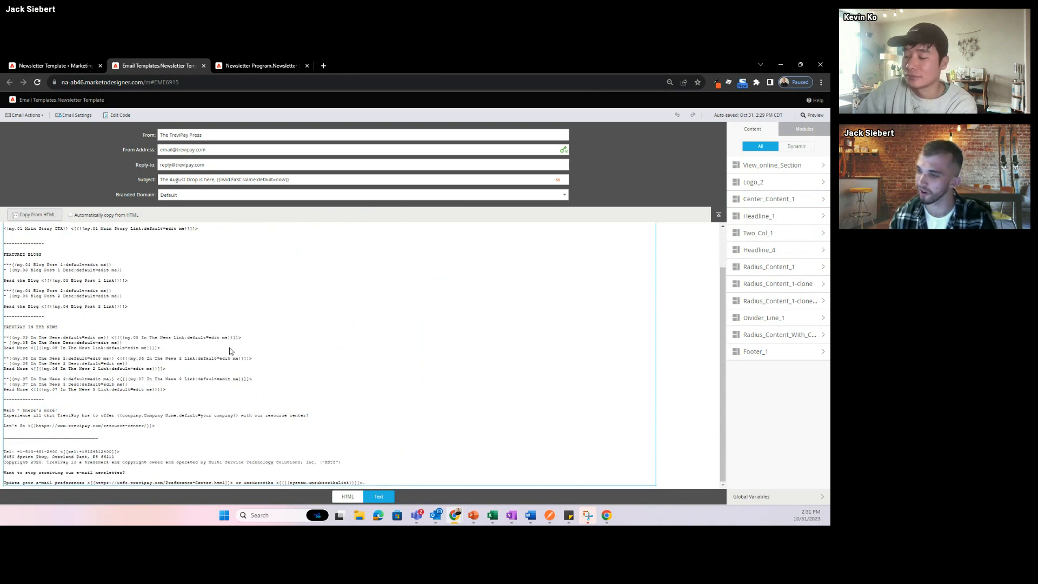
click(349, 498)
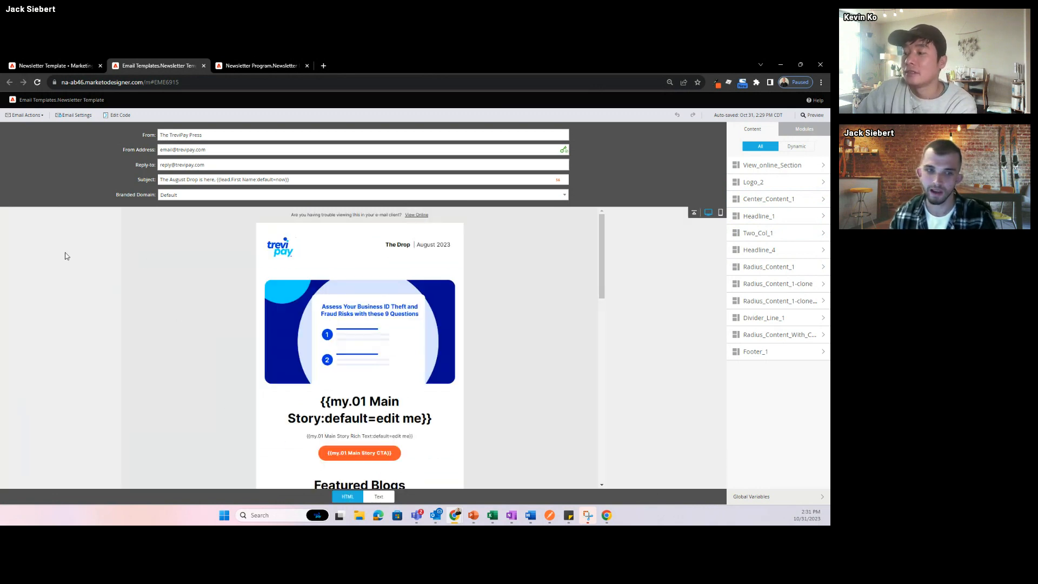